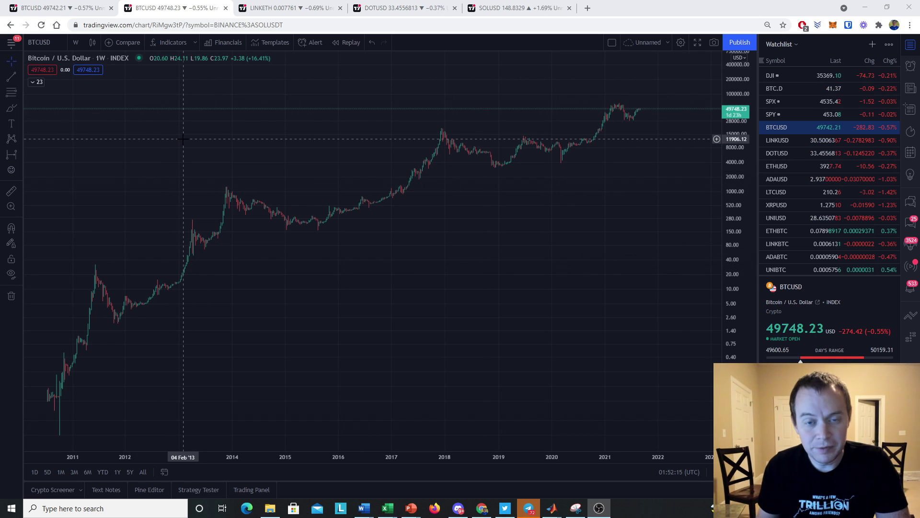
On the Bitstamp BTCUSD chart, draw a horizontal trend line at the late-2017 peak, about 19,241, from January 2017 to June 2022
left_click(21, 4)
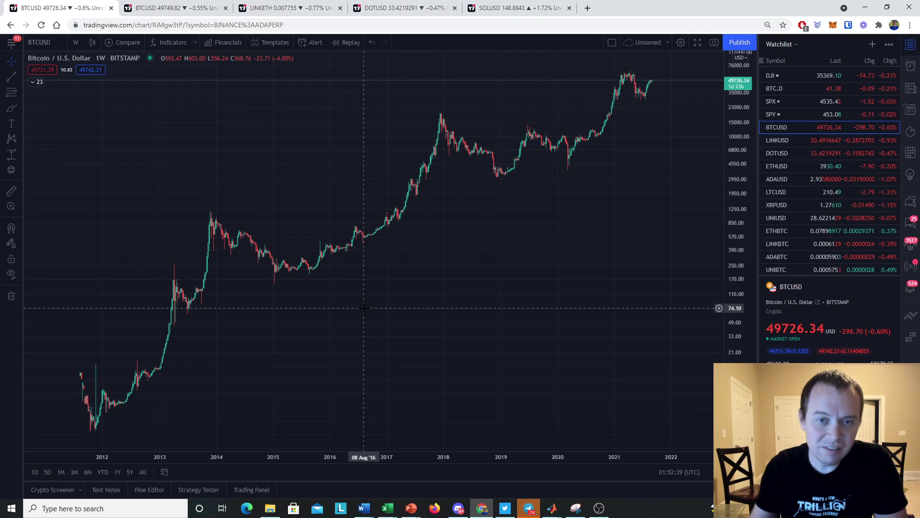
left_click(10, 78)
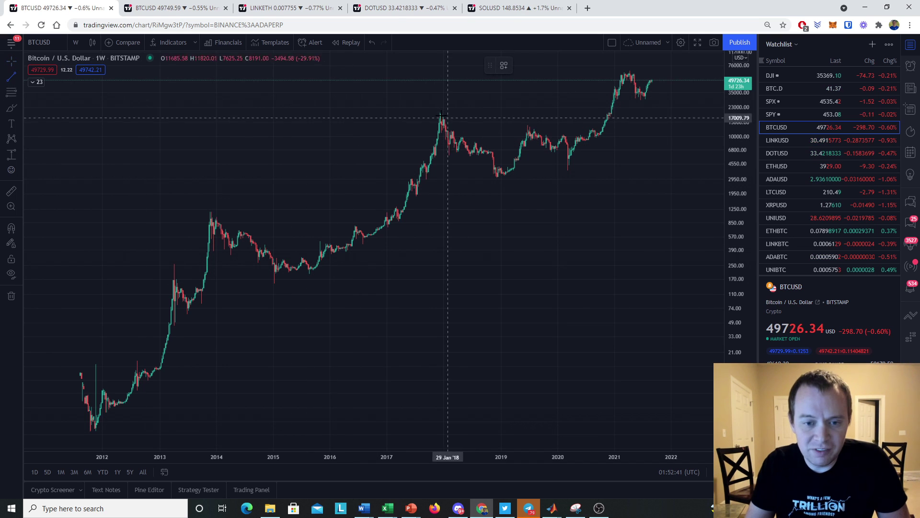
left_click(388, 114)
left_click(695, 128)
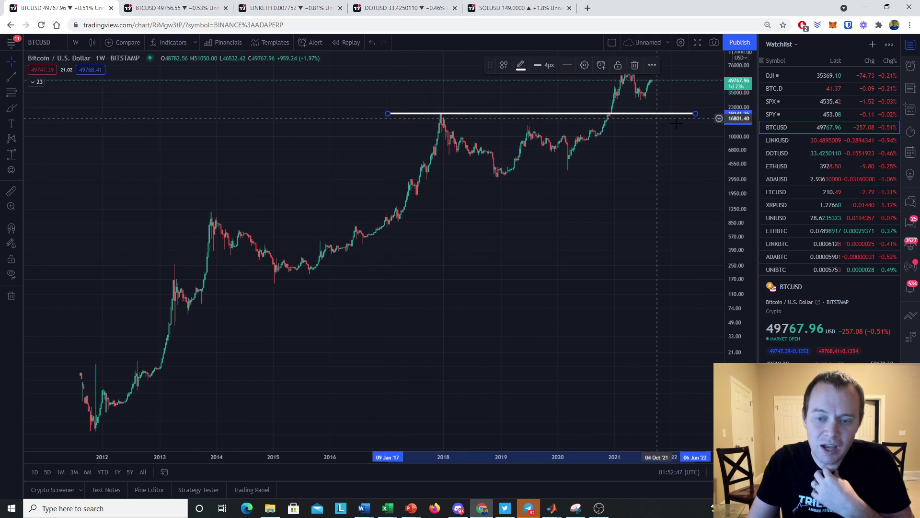
Draw a second horizontal trend line at the late-2013 peak, about 1,172, from June 2013 to July 2019
left_click(11, 77)
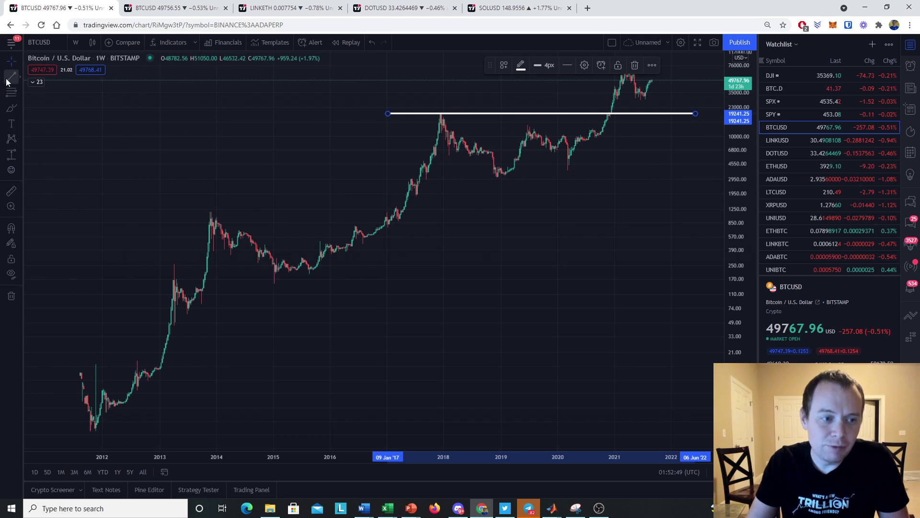
left_click(186, 212)
left_click(528, 211)
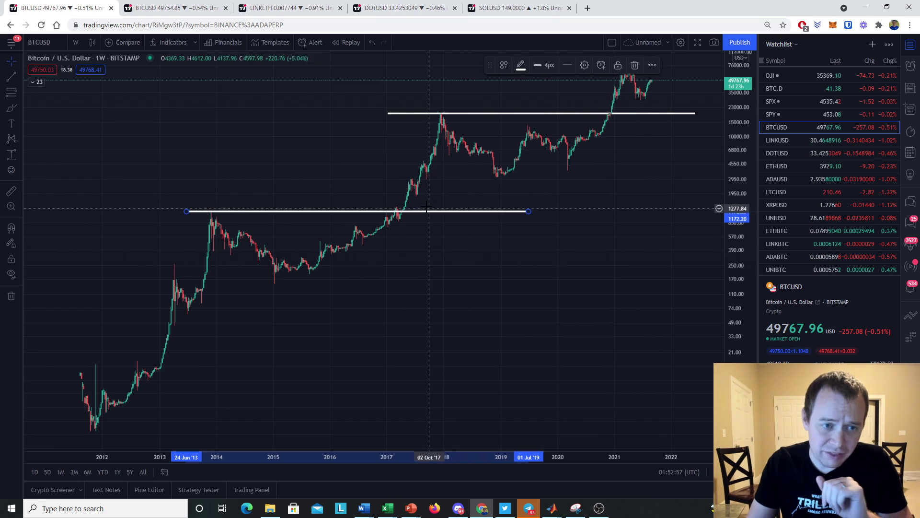
On the all-time history index chart, change the symbol to BTCUSD/WM2NS
left_click(155, 6)
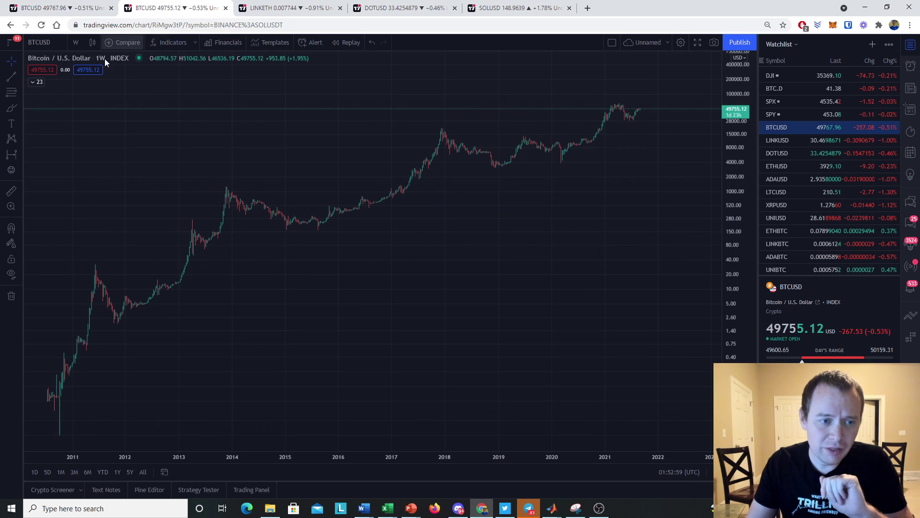
left_click(43, 42)
left_click(347, 158)
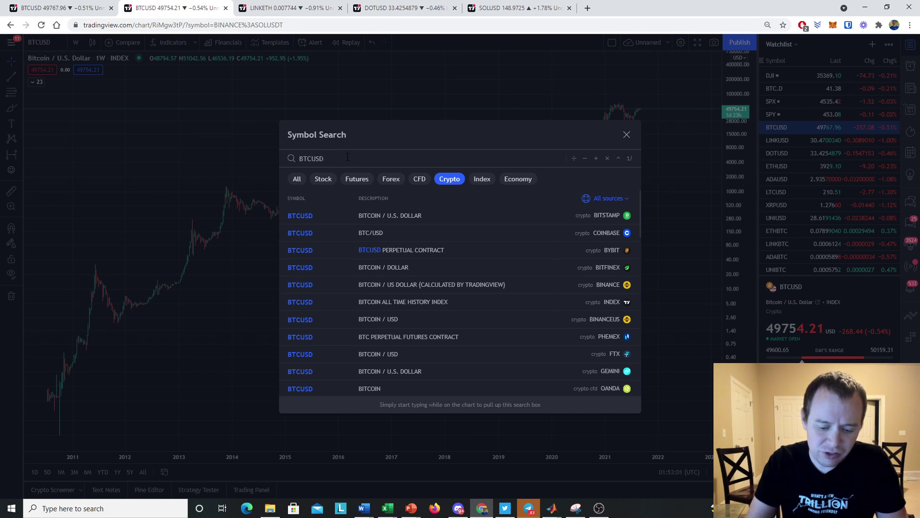
type("/WM2NS")
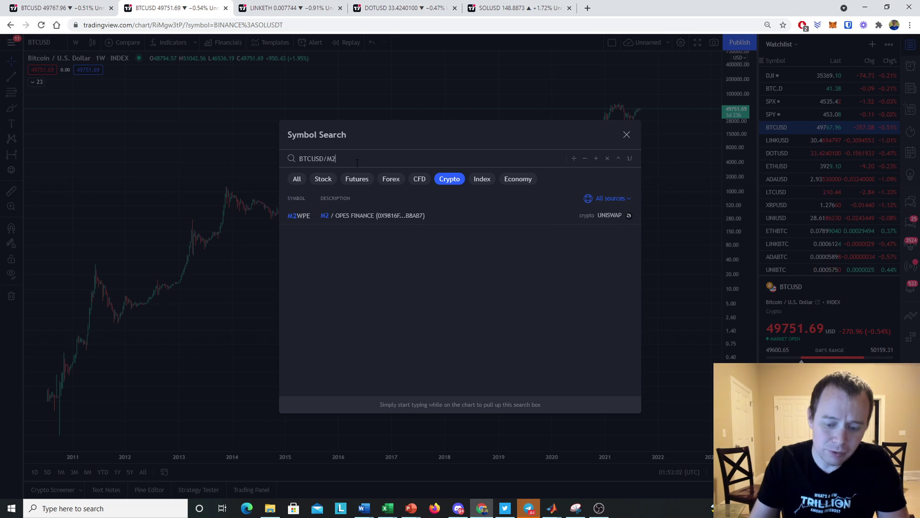
key("Return")
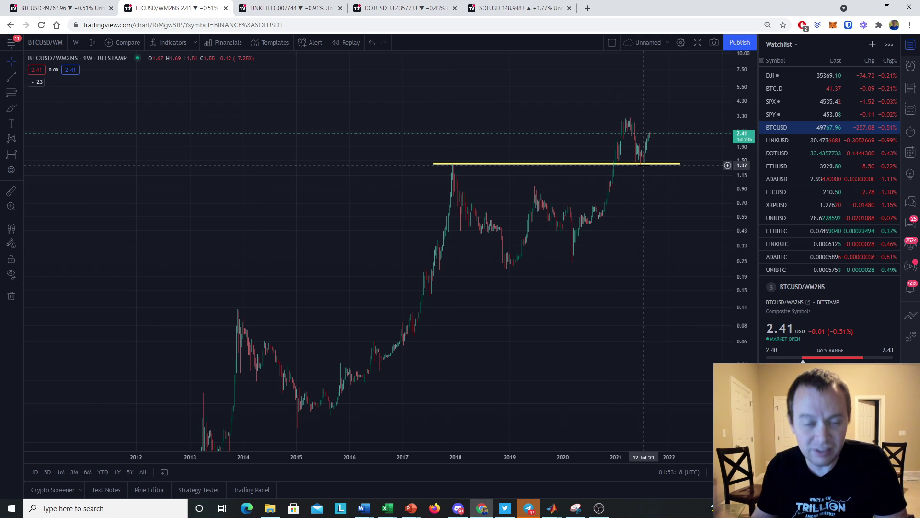
Change the chart's symbol back to INDEX:BTCUSD, the Bitcoin all time history index
left_click(56, 45)
type("BTC")
key("BackSpace")
key("BackSpace")
key("BackSpace")
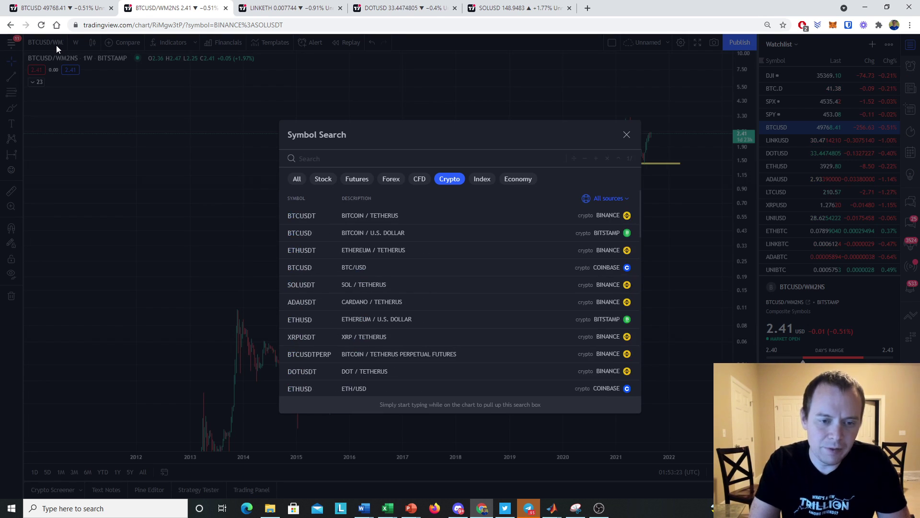
type("INDEX:BTCUSD")
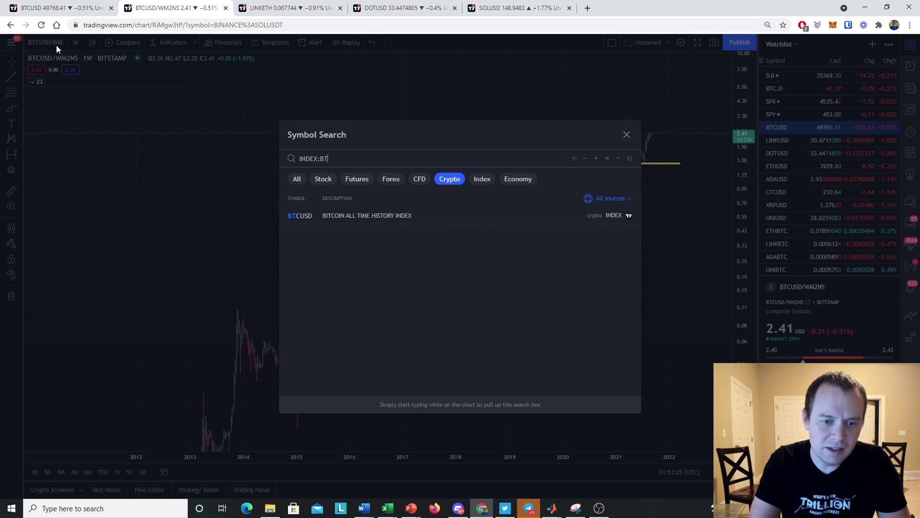
left_click(410, 216)
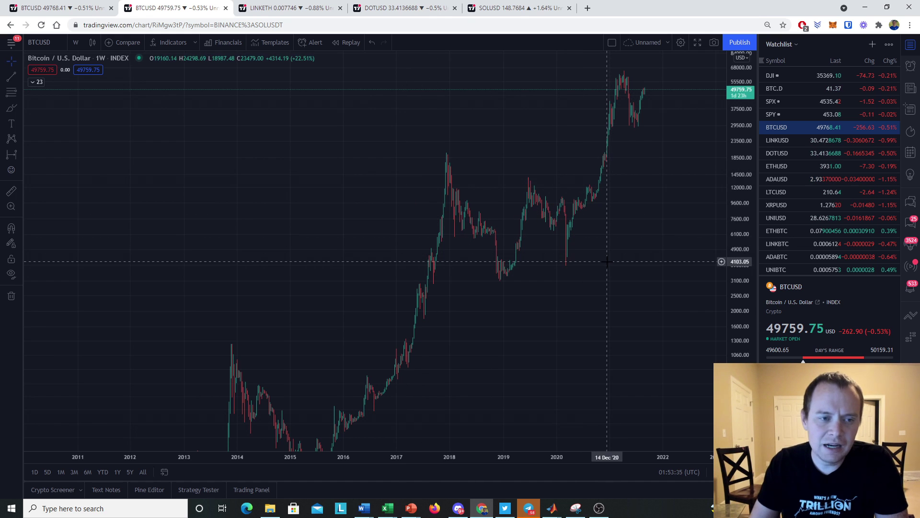
Return to the Bitstamp BTCUSD chart and remove all its drawings
key("ctrl+shift+Tab")
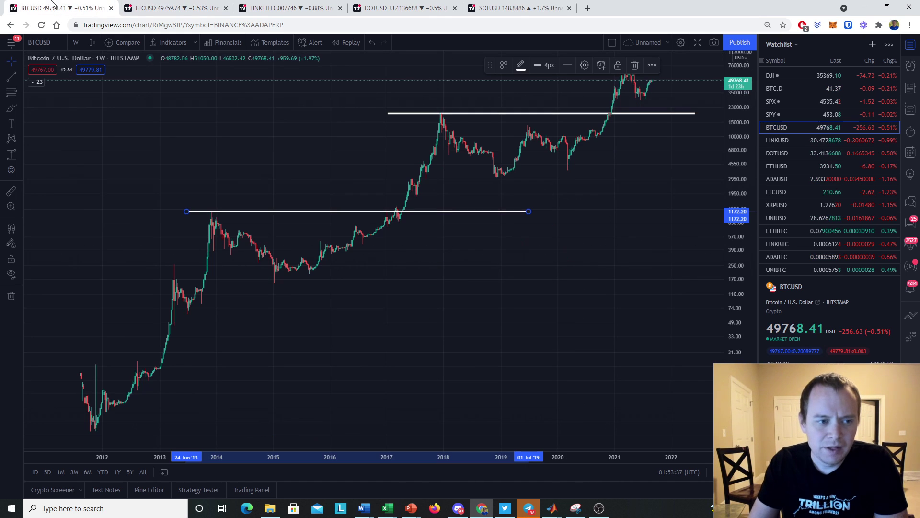
right_click(530, 275)
left_click(556, 455)
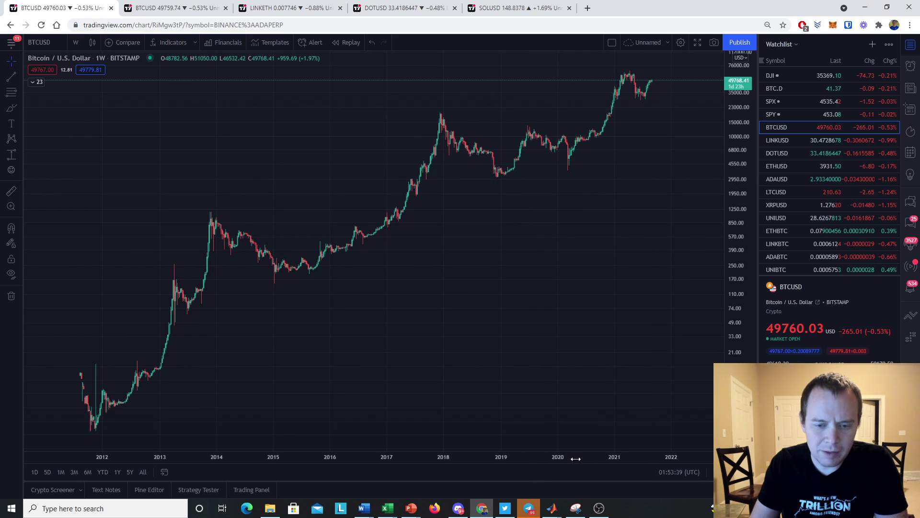
Draw a rising trend line from the November 2013 peak through the late-2017 peak, ending around October 2022 at about 553,600
left_click_drag(738, 158, 738, 201)
left_click_drag(623, 225, 632, 292)
left_click(11, 76)
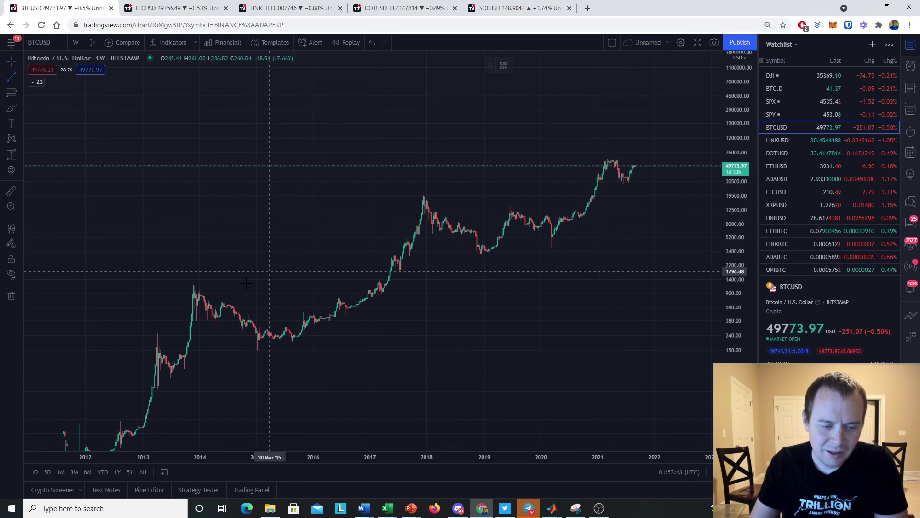
left_click(194, 283)
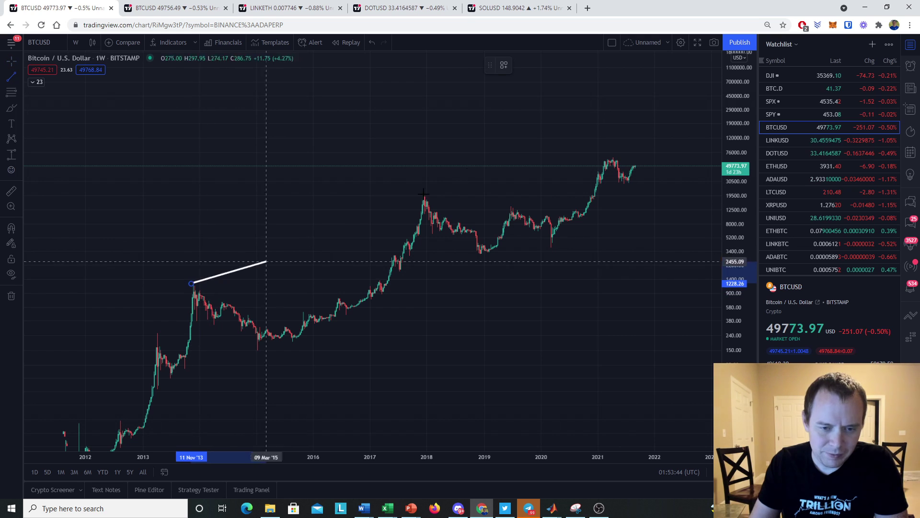
left_click(700, 90)
left_click(11, 61)
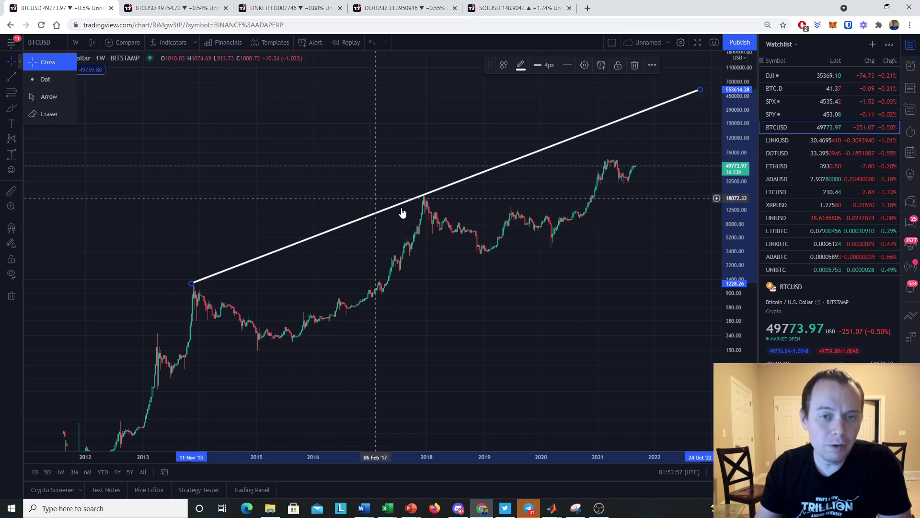
left_click(468, 264)
Brush freehand circles around the 2013 peak, the 2017 peak and the trend line's level near the end of 2021
scroll(468, 264, "right", 3)
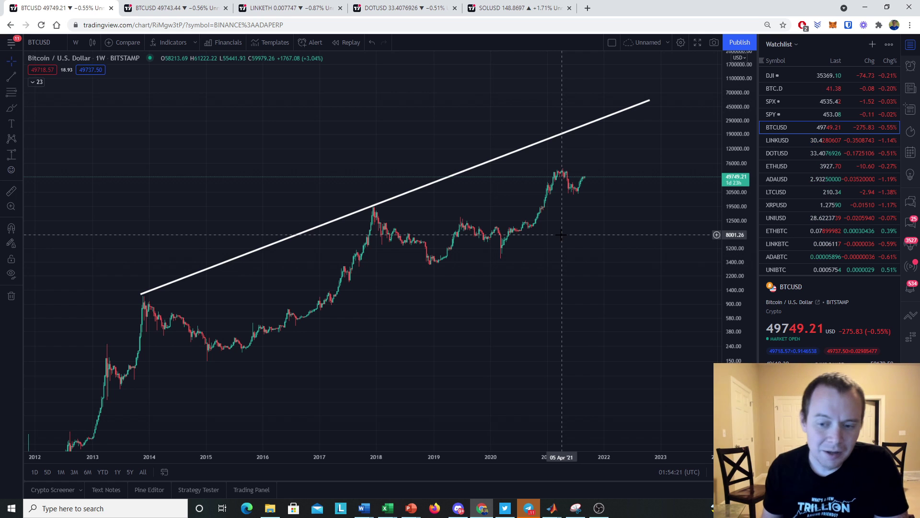
left_click_drag(361, 324, 415, 240)
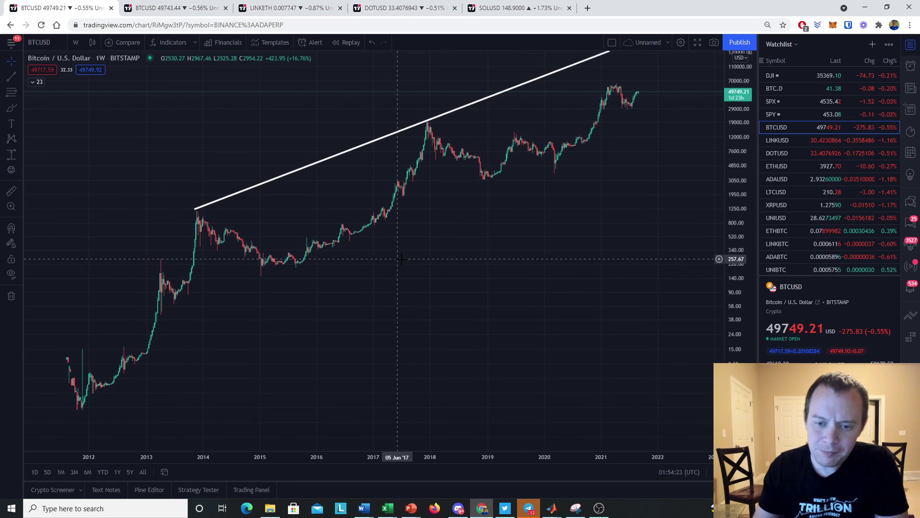
scroll(662, 230, "down", 2)
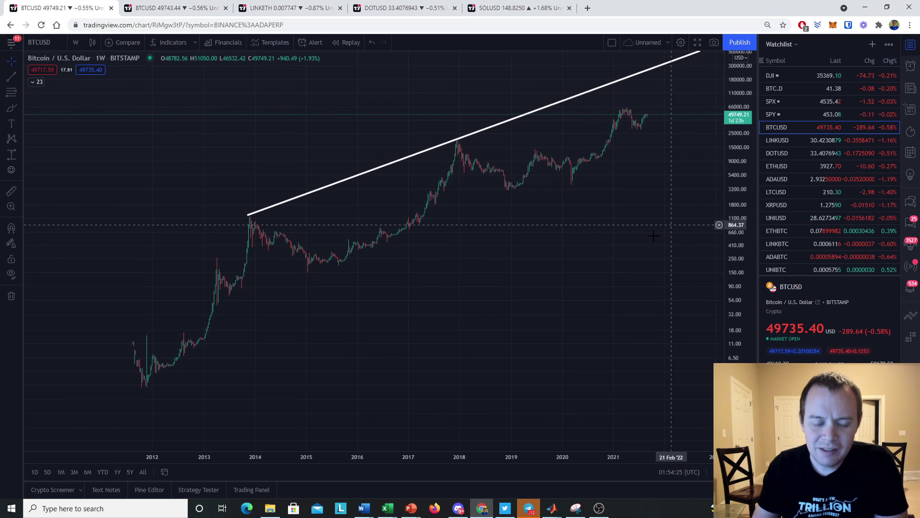
left_click_drag(657, 235, 614, 257)
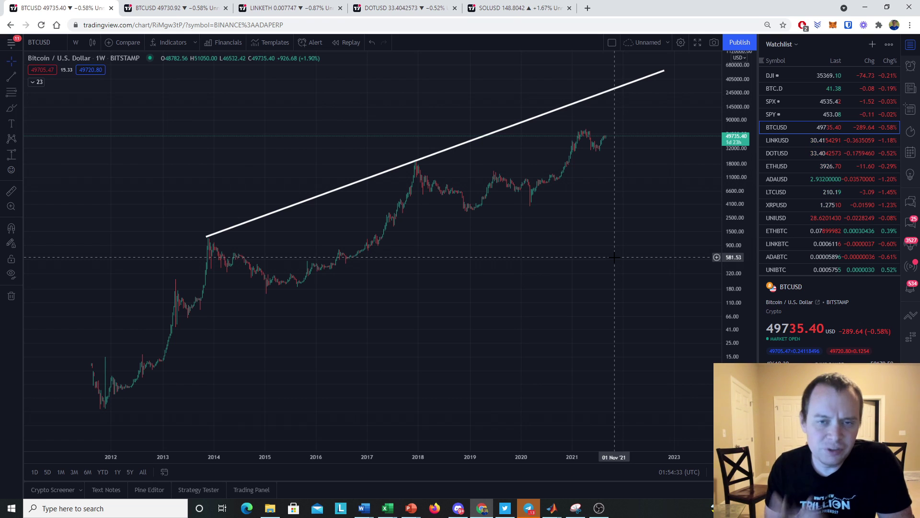
left_click(11, 108)
left_click_drag(205, 224, 212, 227)
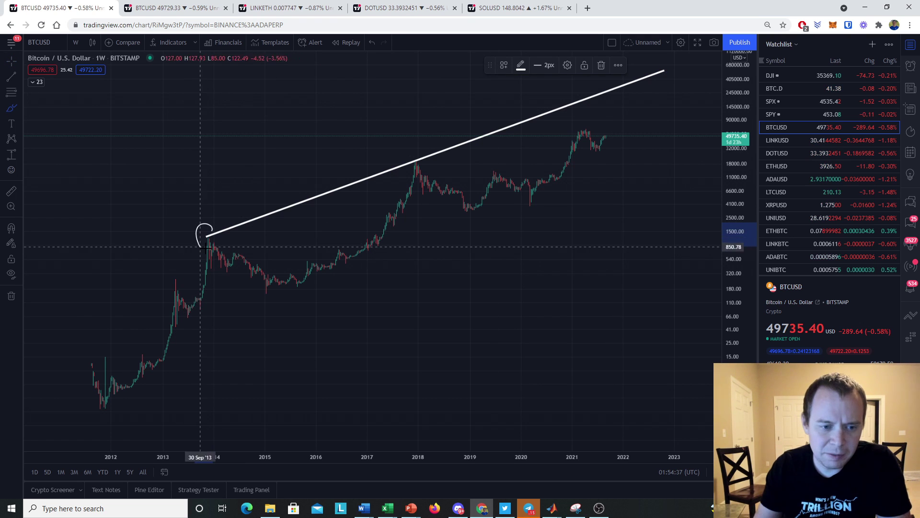
mouse_move(412, 153)
left_mouse_down()
mouse_move(407, 176)
mouse_move(412, 156)
left_mouse_up()
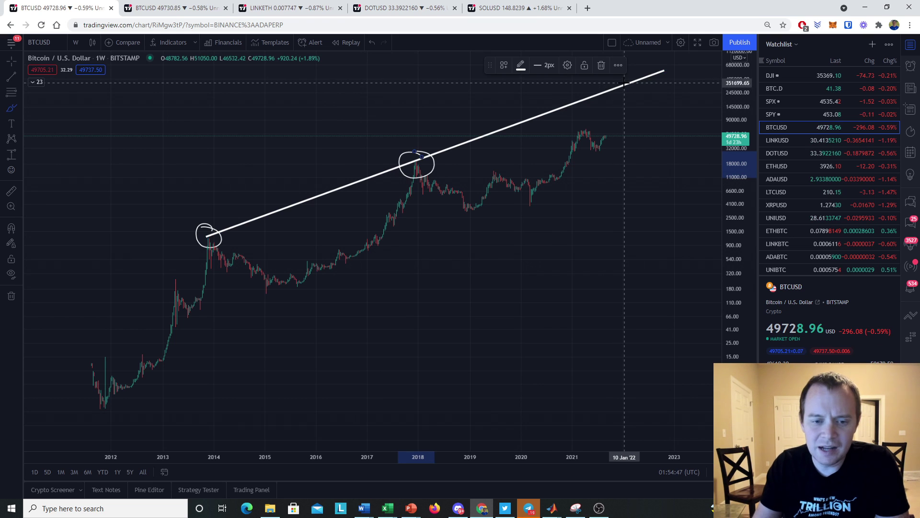
left_click_drag(621, 86, 619, 88)
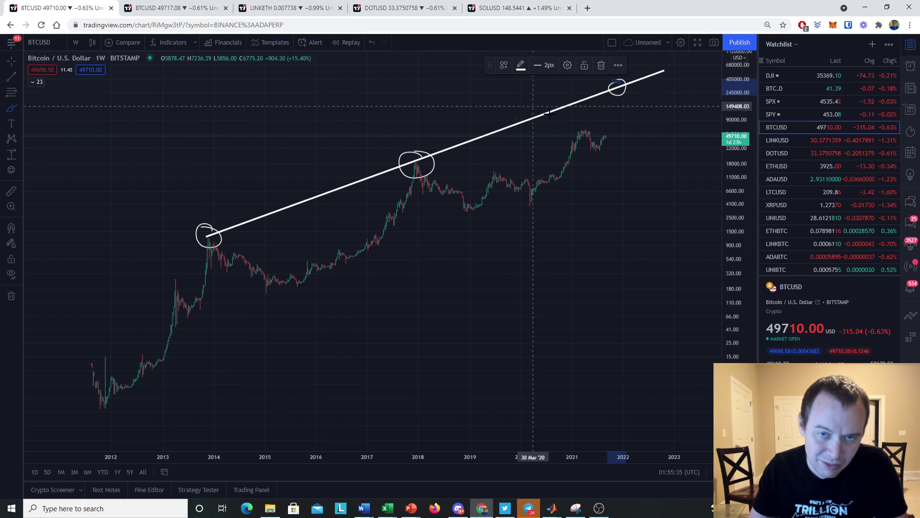
On the INDEX BTCUSD chart, draw a trend line from the June 2011 peak through the 2013 peak to about 484,900 in December 2017
left_click(169, 6)
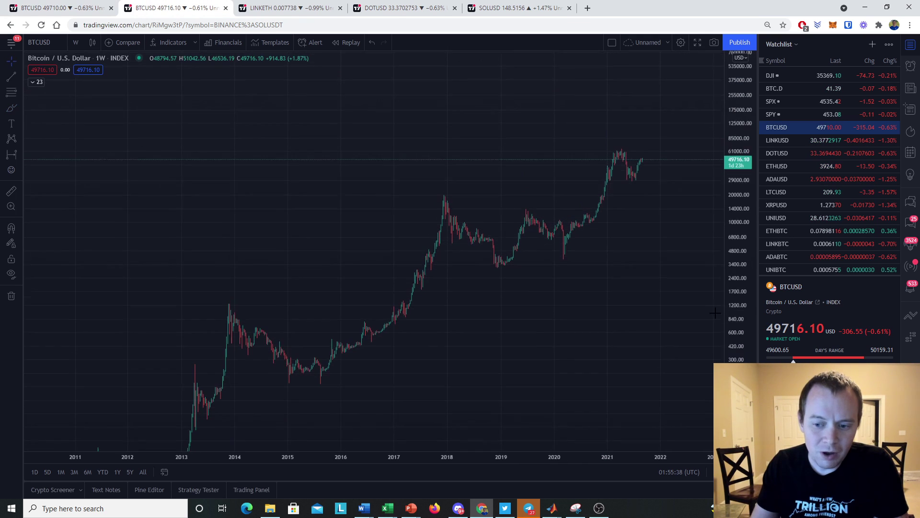
left_click_drag(432, 351, 731, 273)
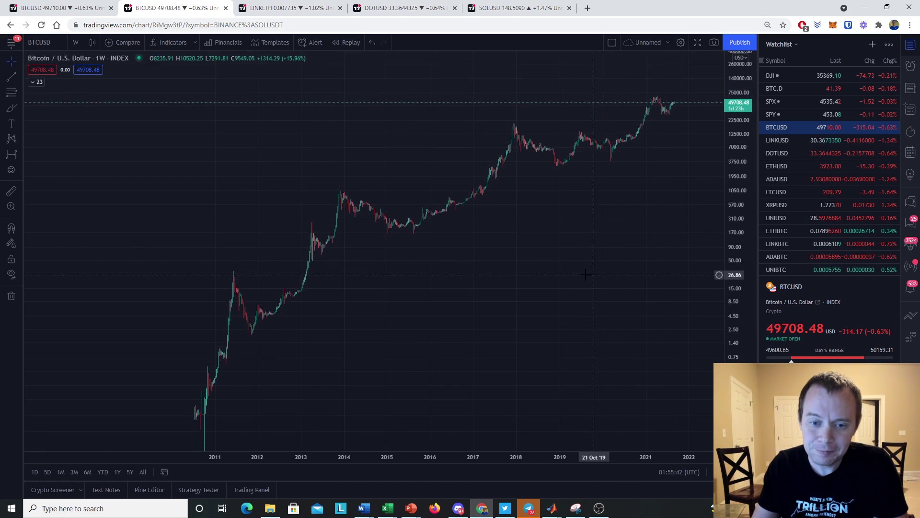
left_click_drag(735, 170, 736, 192)
left_click_drag(665, 224, 612, 254)
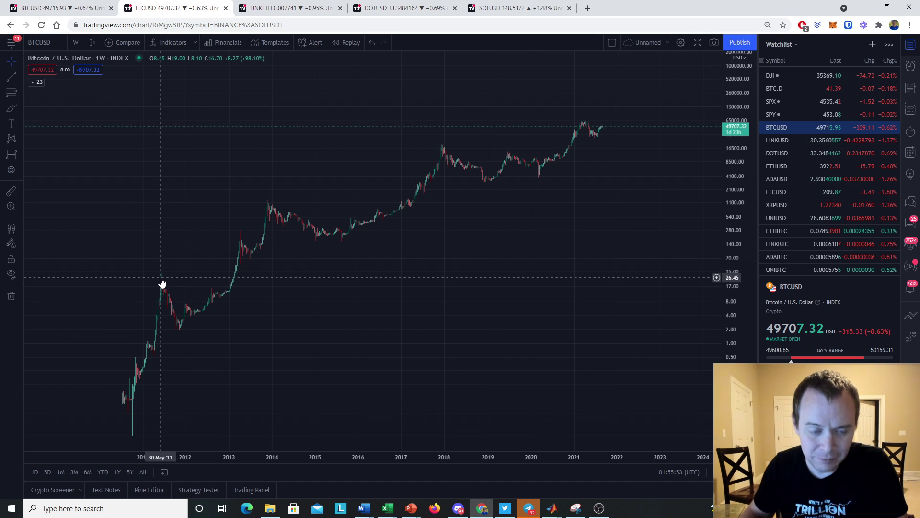
left_click(63, 8)
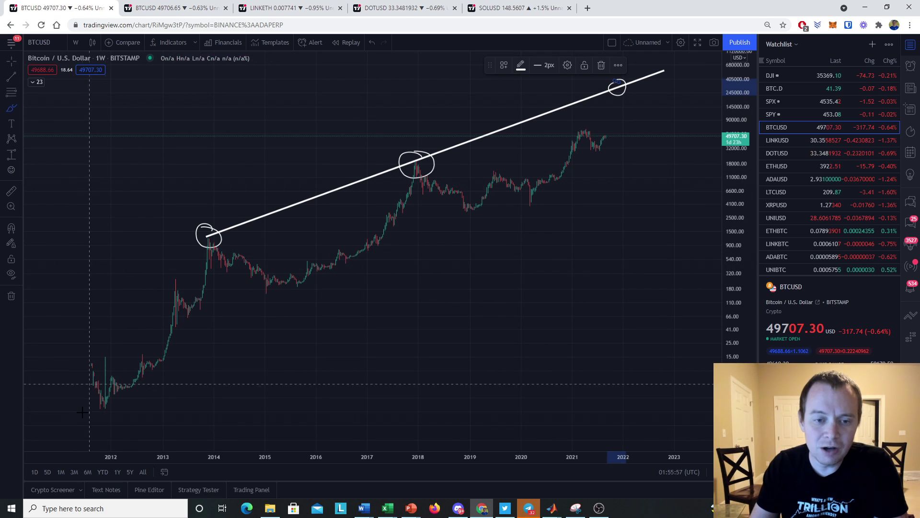
left_click(172, 8)
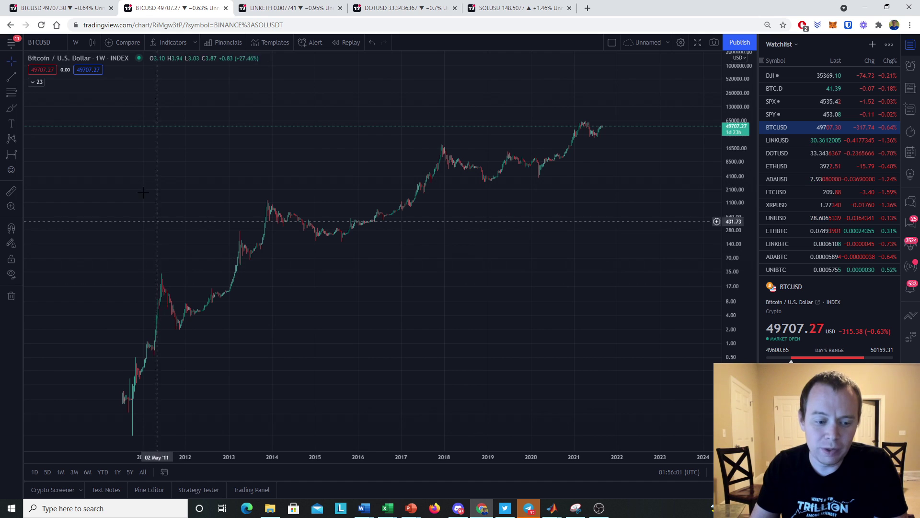
left_click(13, 78)
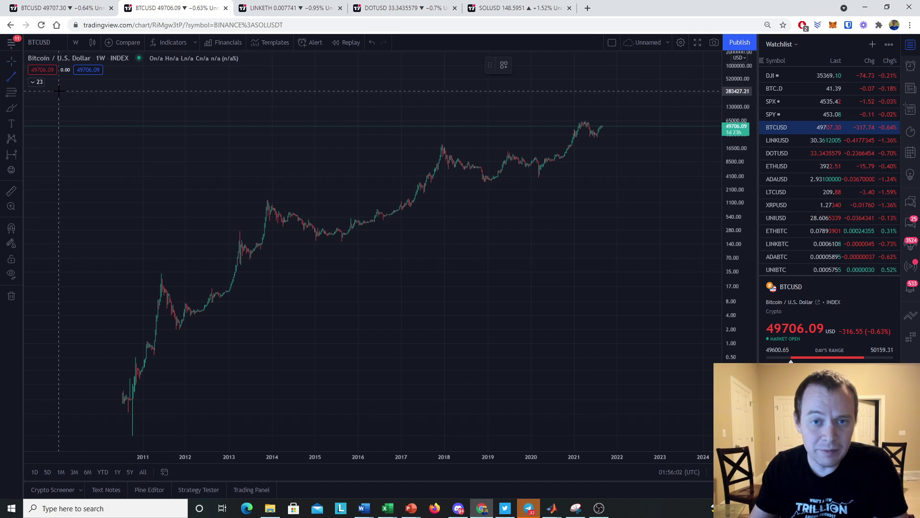
left_click(161, 274)
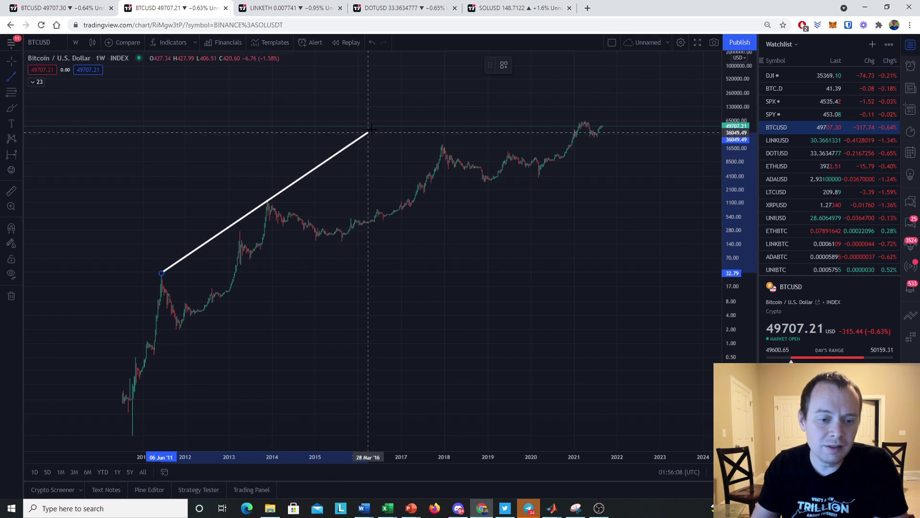
left_click(442, 80)
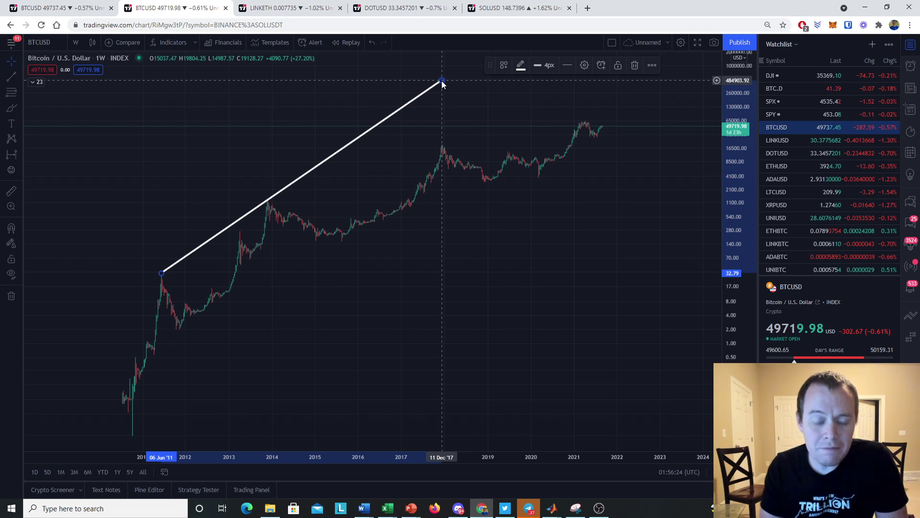
left_click(18, 61)
Brush freehand circles around the June 2011 peak, the late-2013 peak and the trend line's end in December 2017
scroll(452, 222, "up", 3)
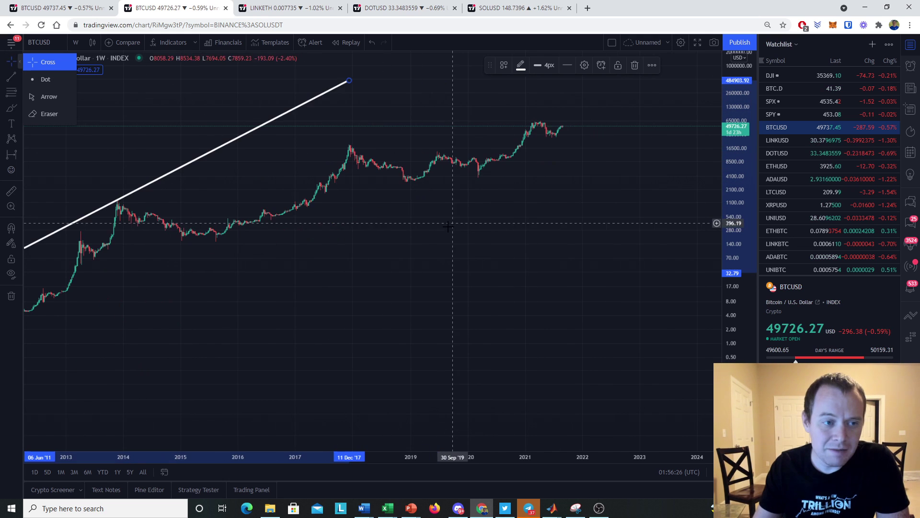
left_click_drag(339, 225, 612, 236)
left_click_drag(534, 298, 571, 303)
scroll(568, 302, "up", 3)
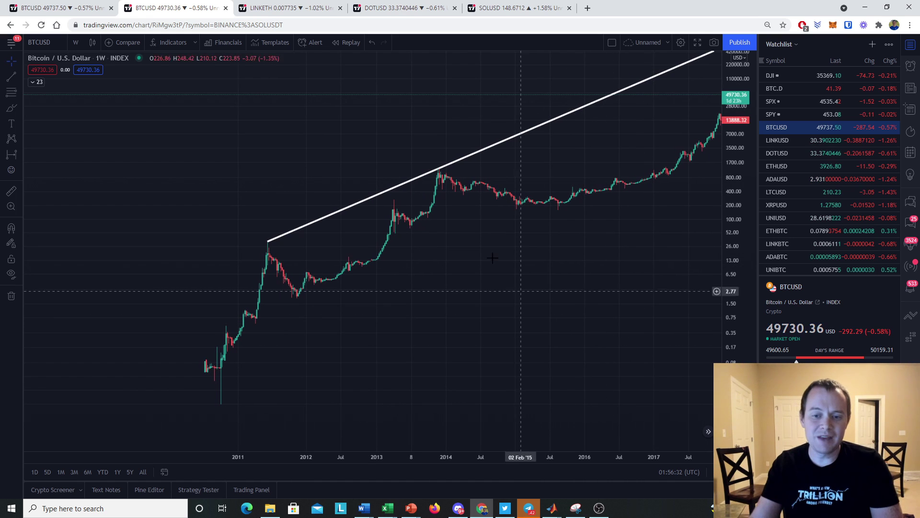
left_click(11, 108)
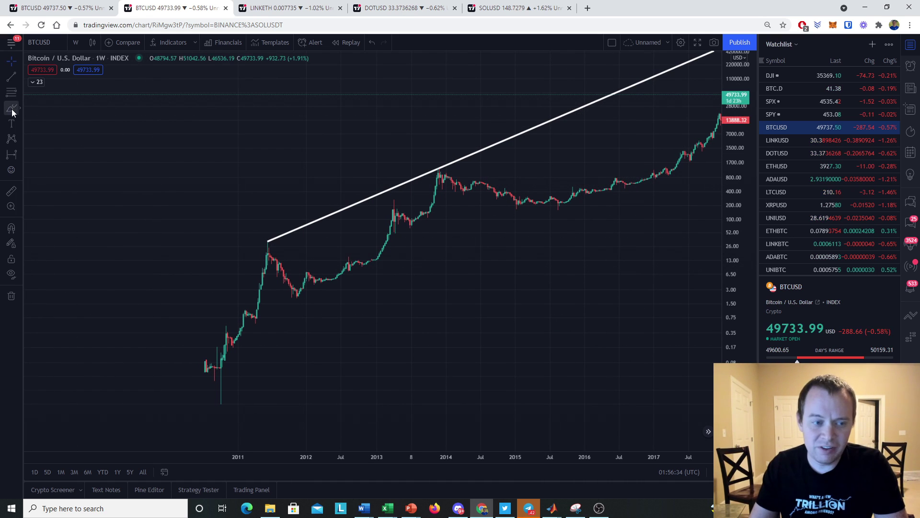
left_click(714, 55)
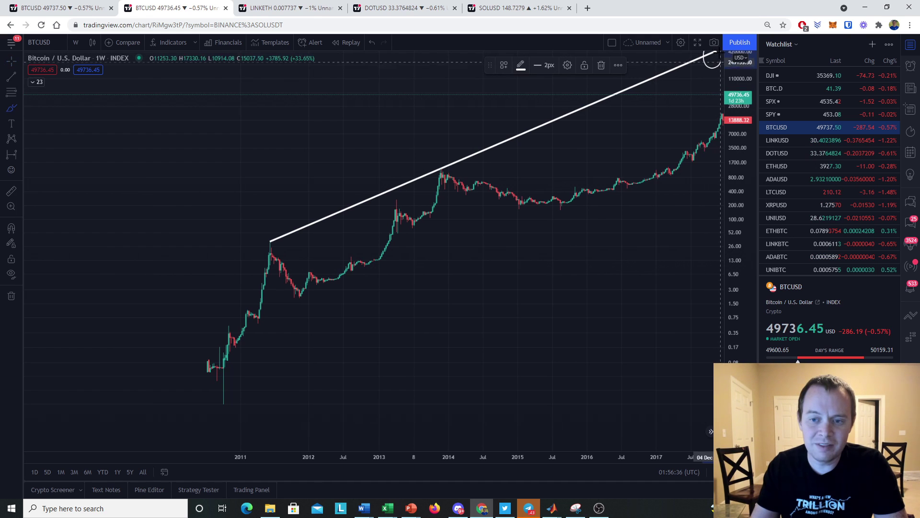
left_click_drag(272, 231, 272, 231)
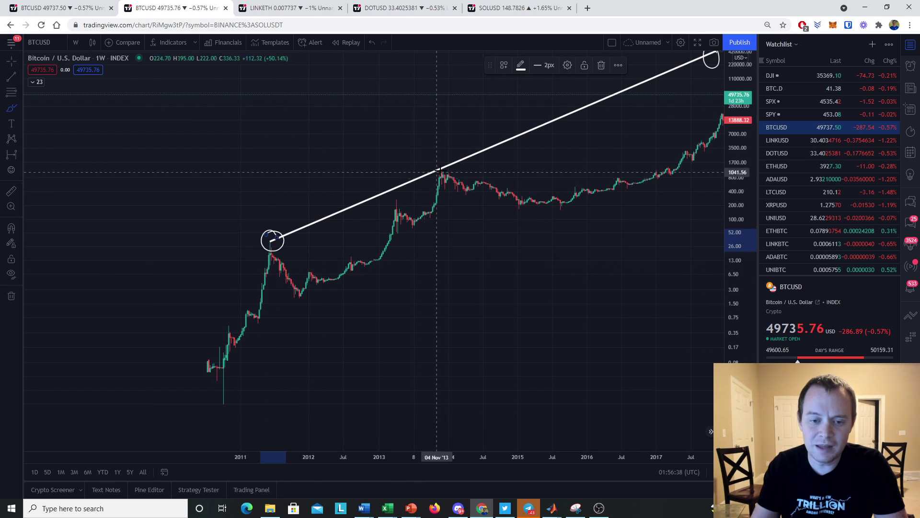
left_click_drag(440, 162, 441, 163)
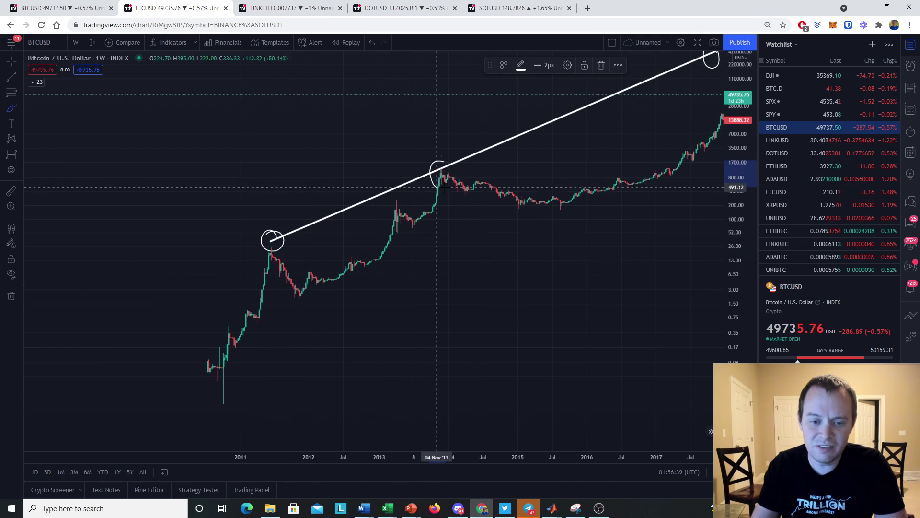
Remove the freehand circles around the 2011 peak, the 2013 peak and the trend line's end
left_click(11, 60)
left_click_drag(407, 99, 318, 203)
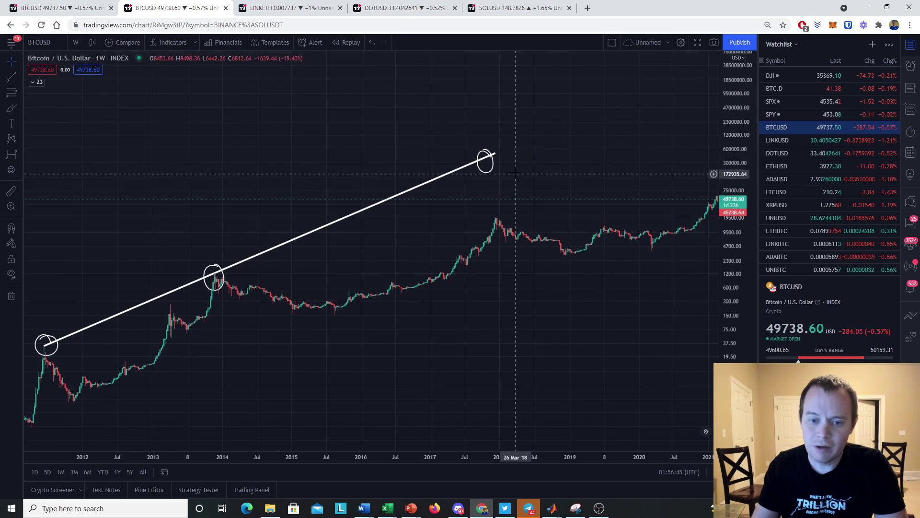
left_click_drag(289, 303, 510, 198)
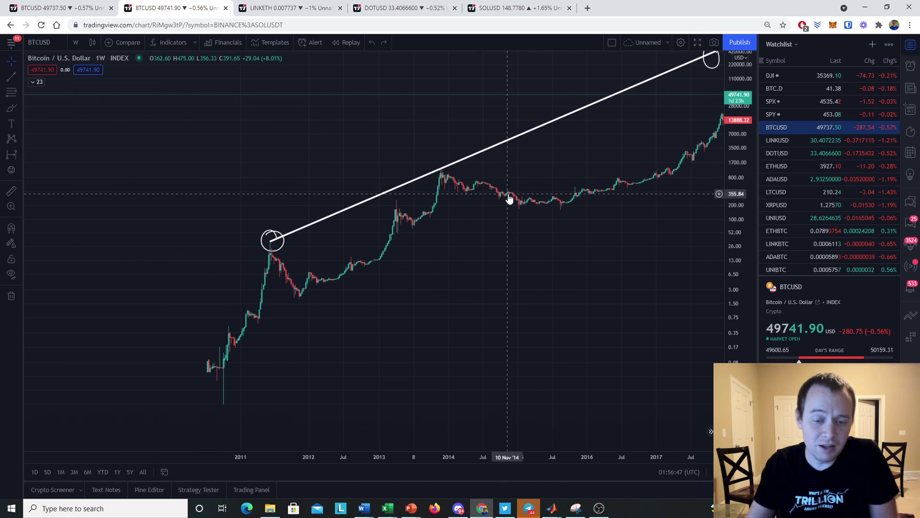
scroll(499, 255, "down", 5)
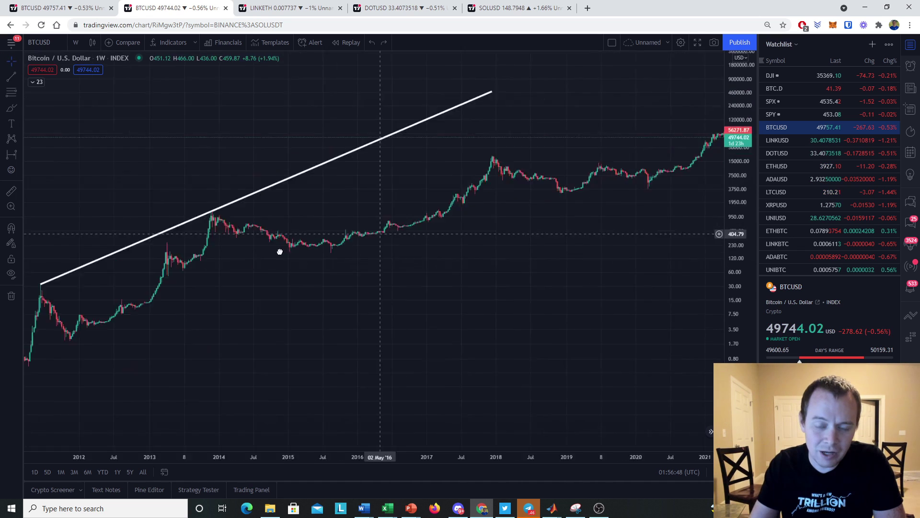
Extend the trend line through the 2011 and 2013 peaks to 30 August 2021 at about 88.3 million
scroll(530, 287, "down", 3)
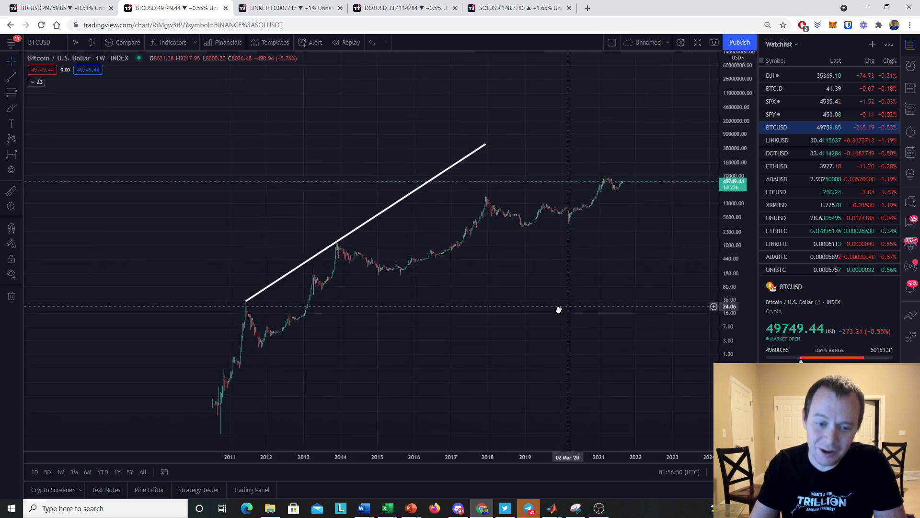
left_click_drag(457, 160, 592, 75)
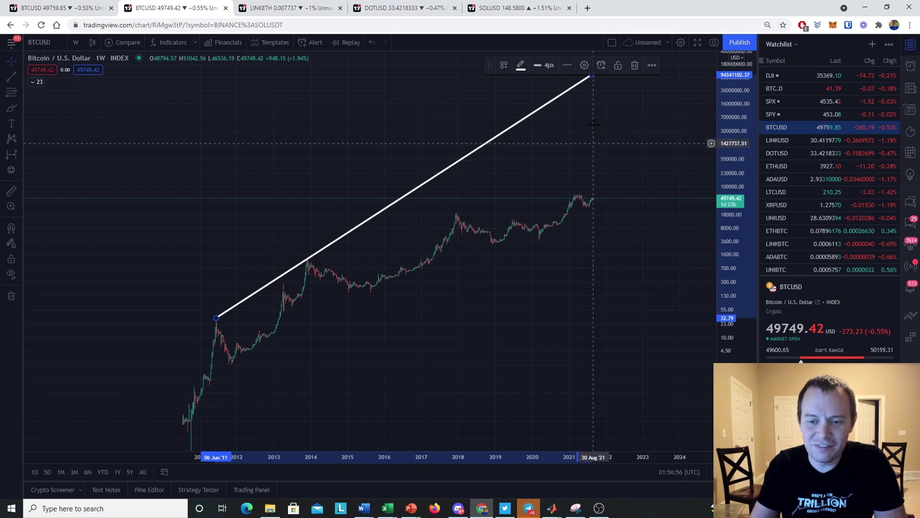
left_click_drag(591, 78, 522, 109)
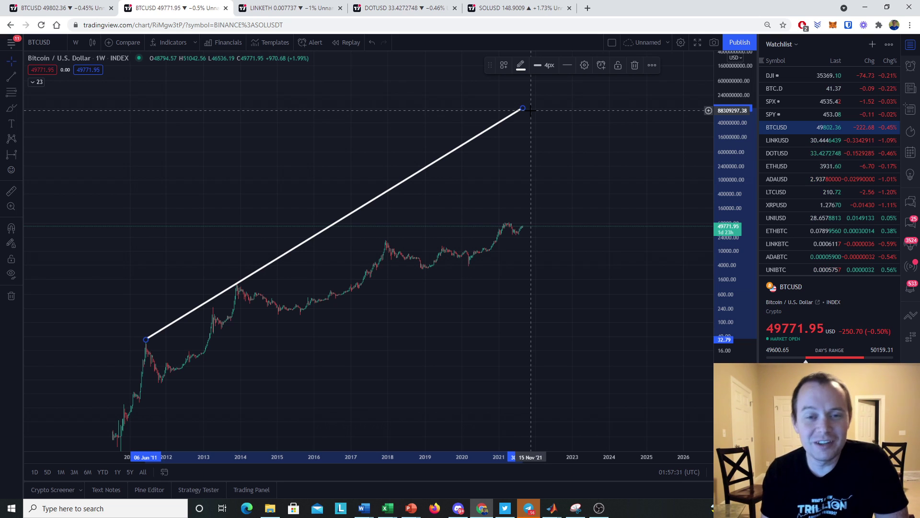
Extend the trend line through the 2011 and 2013 peaks to 11 December 2023 at about 2.19 billion
scroll(599, 192, "down", 2)
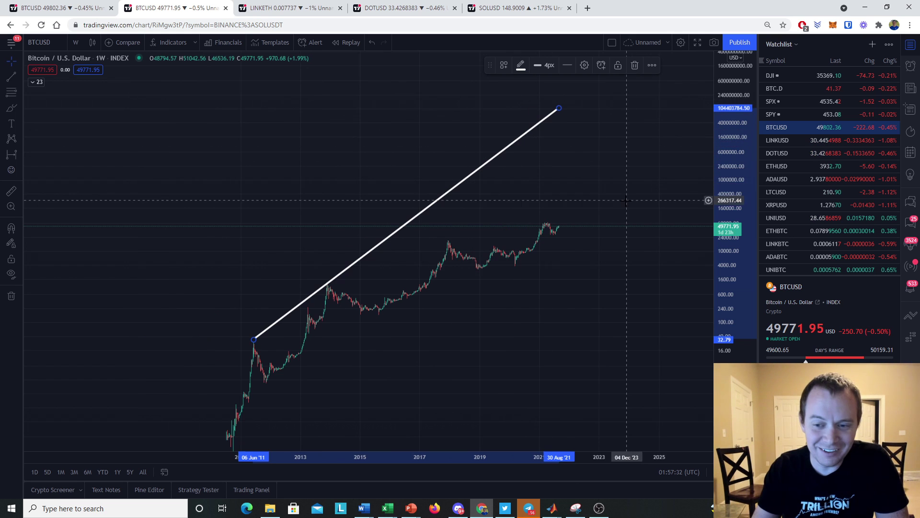
left_click_drag(606, 199, 580, 197)
left_click_drag(720, 146, 720, 187)
left_click_drag(470, 182, 481, 130)
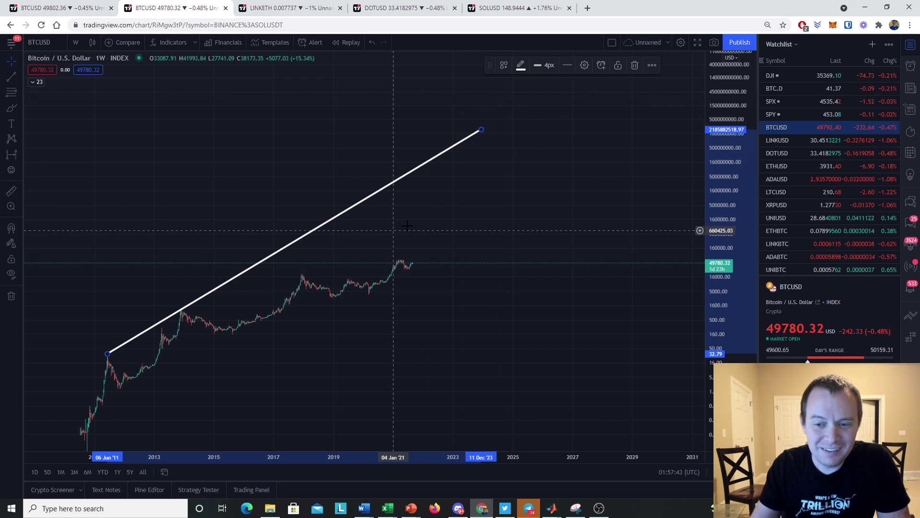
Brush a stroke from the late-2017 price peak up to the trend line and delete it
left_click_drag(412, 322, 603, 273)
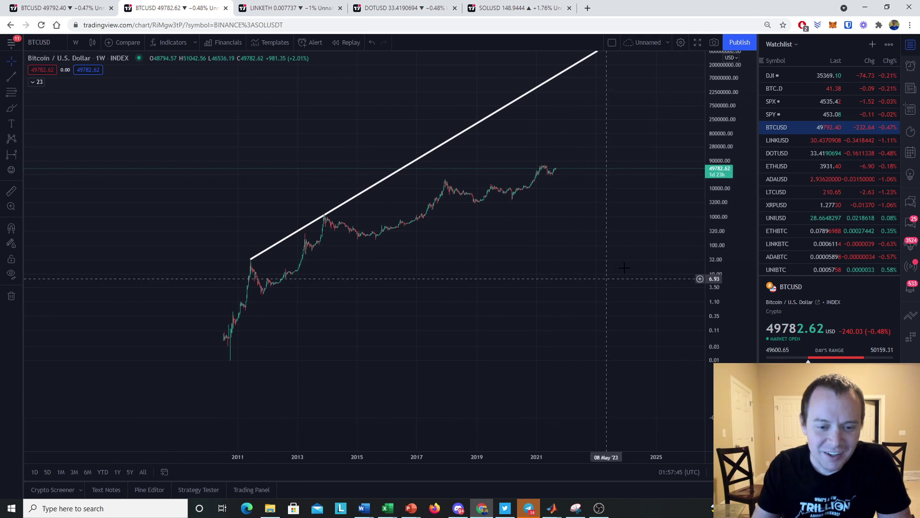
scroll(652, 287, "up", 2)
left_click_drag(714, 351, 714, 383)
left_click_drag(511, 221, 494, 290)
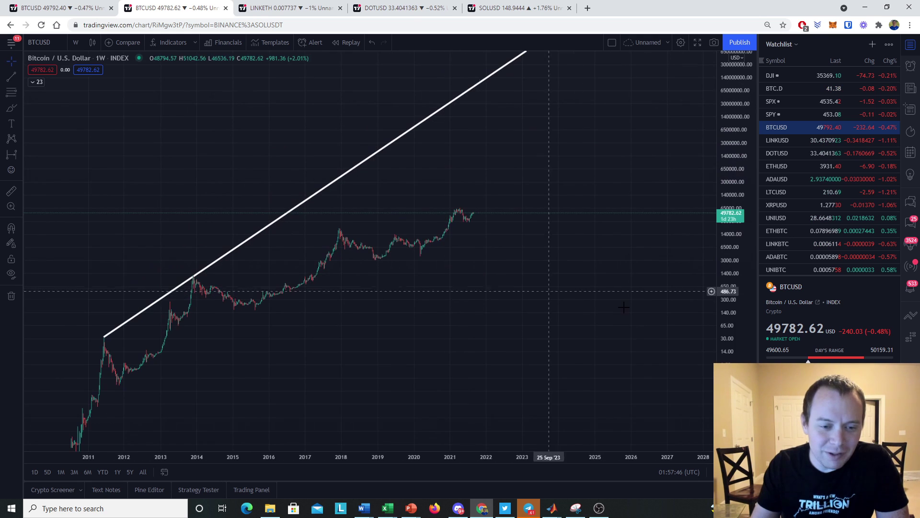
left_click_drag(339, 379, 427, 221)
scroll(333, 328, "up", 2)
left_click_drag(333, 329, 427, 326)
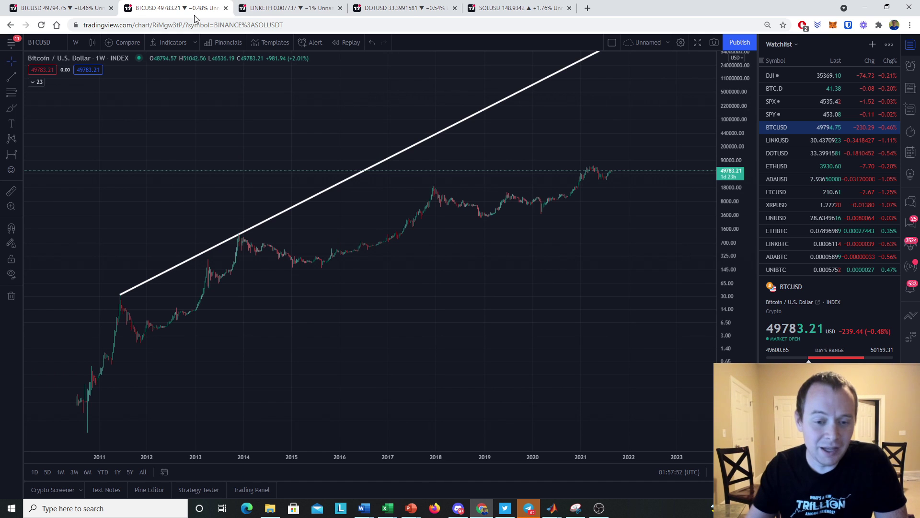
left_click_drag(128, 142, 367, 144)
left_click(11, 107)
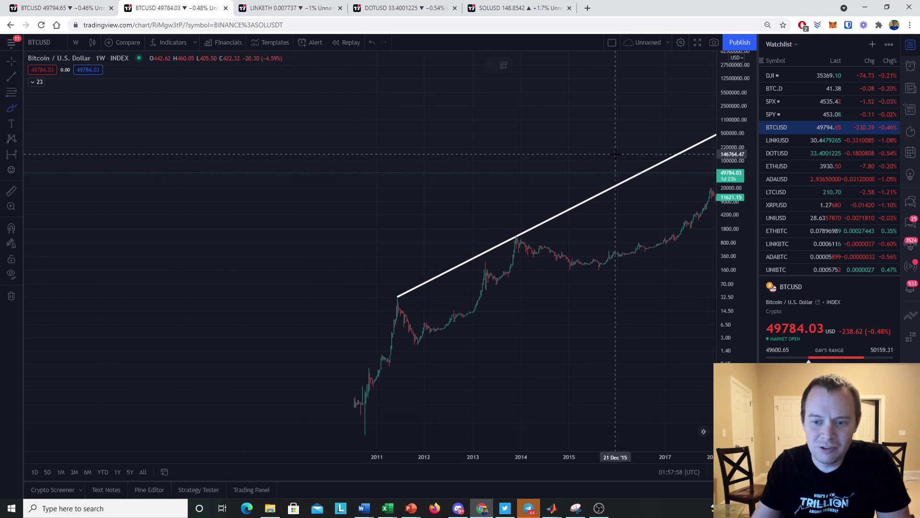
left_click_drag(712, 188, 715, 137)
key("Delete")
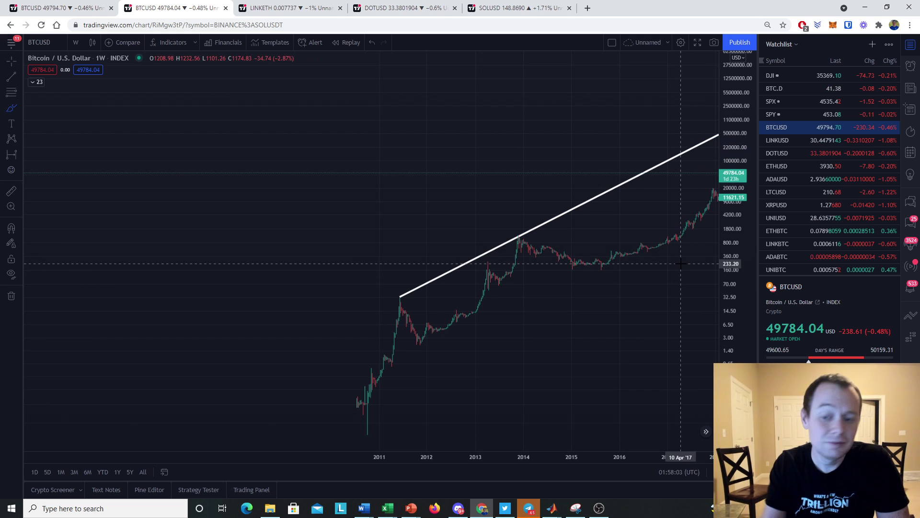
key("Escape")
Draw a second trend line from the November 2013 peak past the late-2017 peak, ending on 12 May 2025 at about 3.64 million
left_click_drag(417, 115, 74, 150)
left_click_drag(747, 213, 747, 240)
left_click_drag(549, 287, 483, 298)
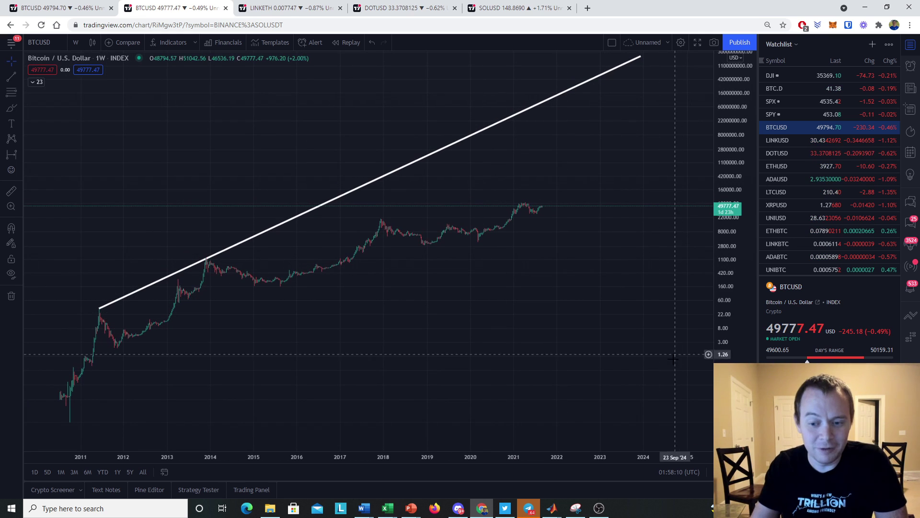
left_click(11, 76)
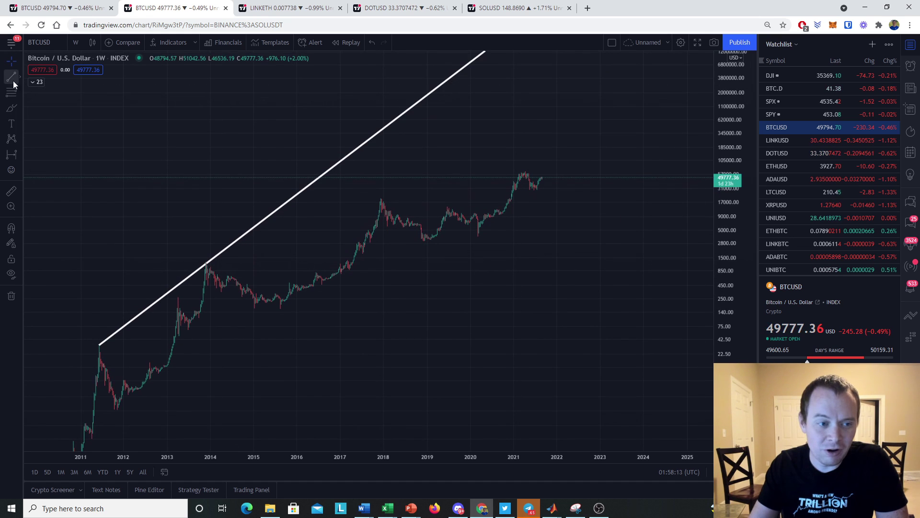
mouse_move(211, 263)
left_mouse_down()
mouse_move(566, 135)
mouse_move(712, 67)
mouse_move(709, 75)
left_mouse_up()
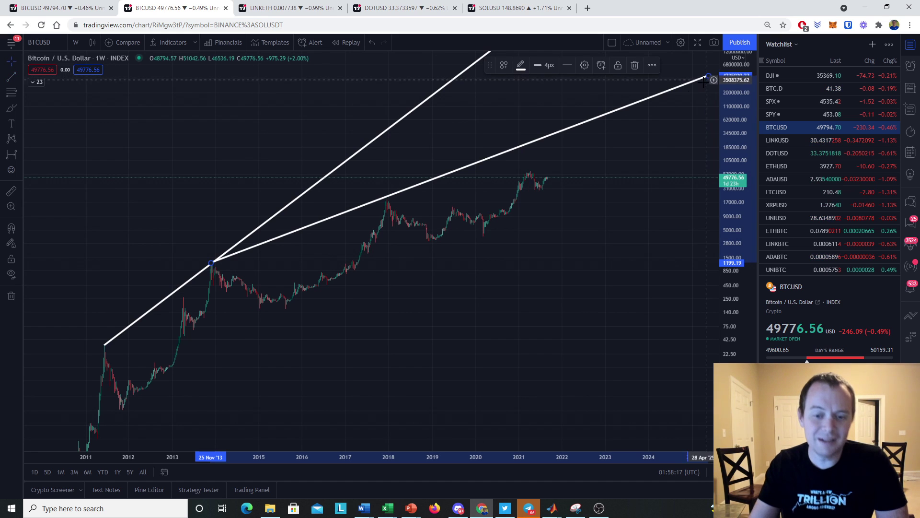
left_click(9, 61)
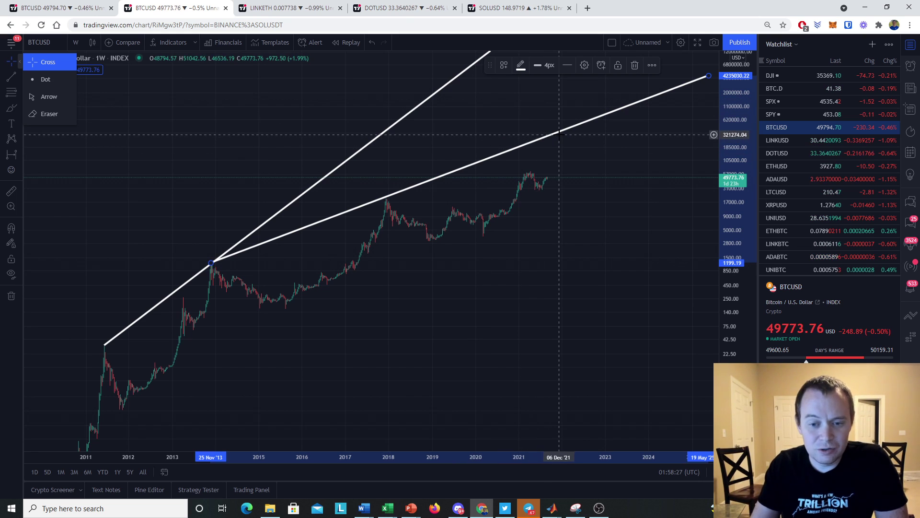
left_click(496, 277)
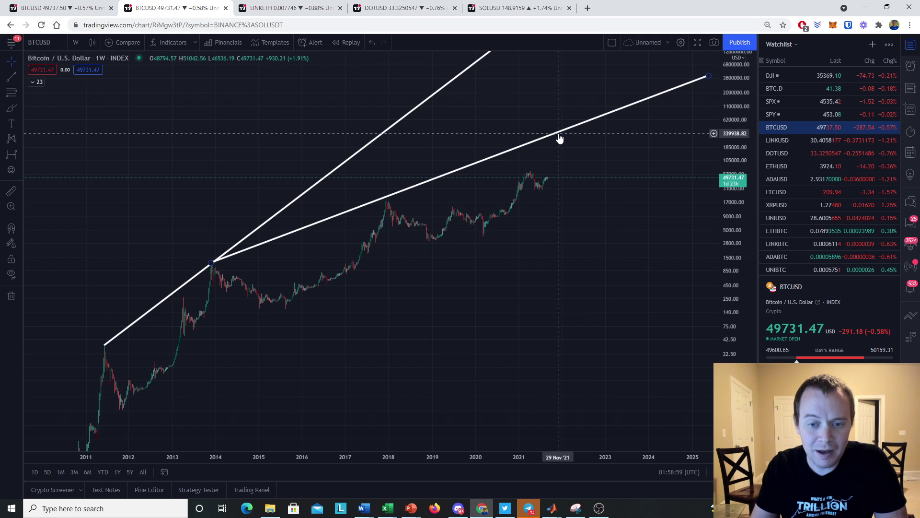
scroll(560, 138, "down", 2)
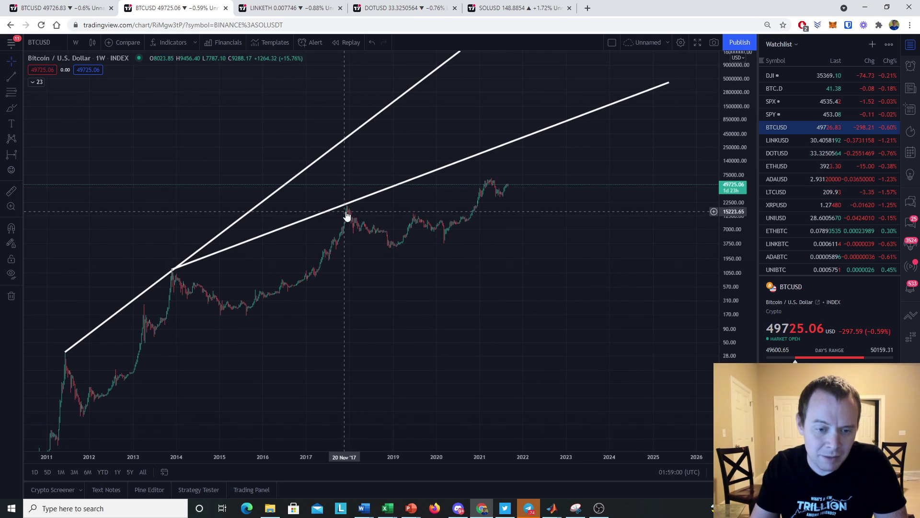
left_click_drag(668, 85, 669, 86)
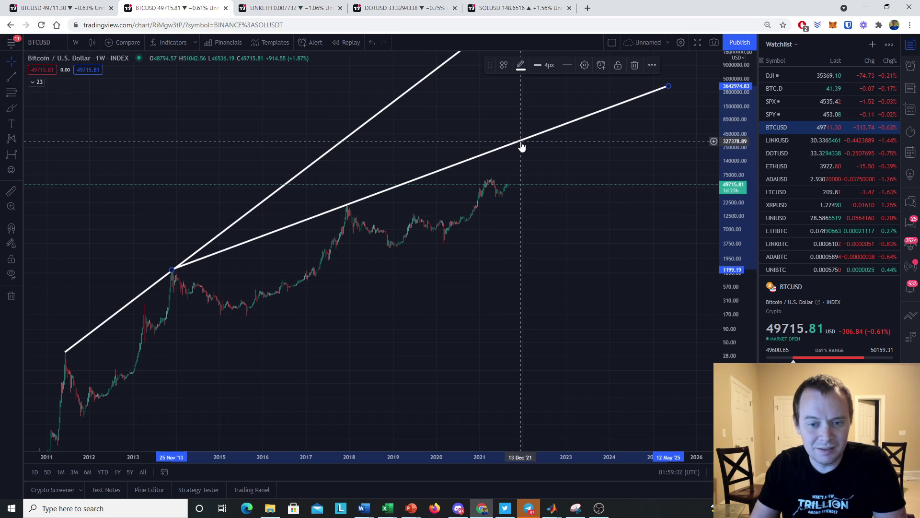
Brush a projected path from the August 2021 price to the lower trend line at about 353,000 in December 2021, and delete the strokes
left_click(11, 108)
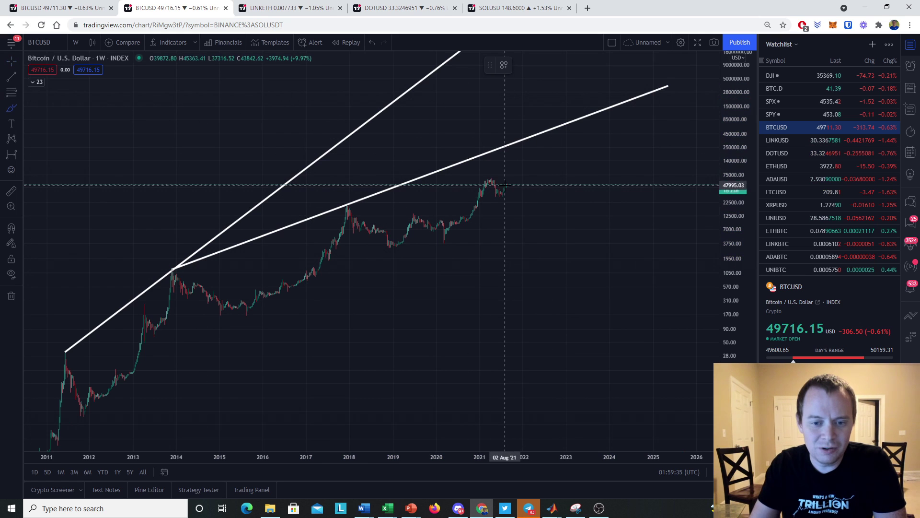
left_click_drag(507, 187, 522, 139)
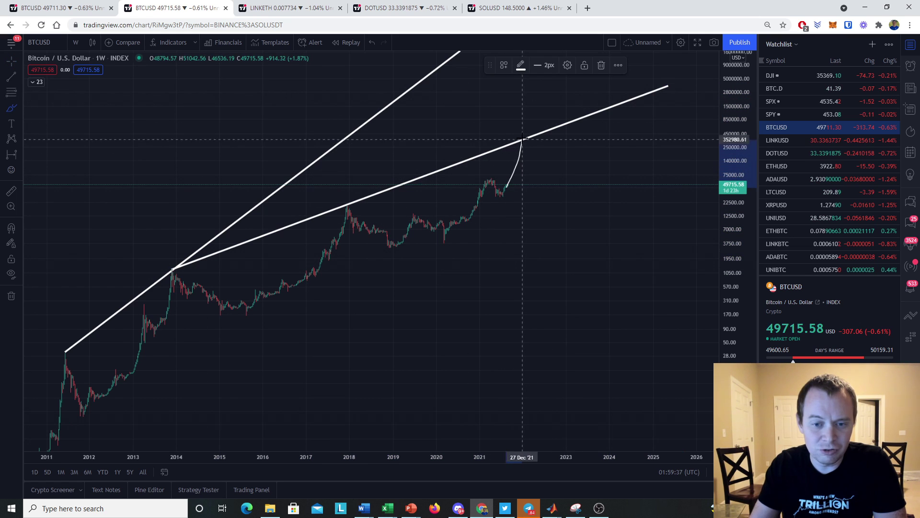
left_click(601, 65)
left_click_drag(598, 225, 570, 226)
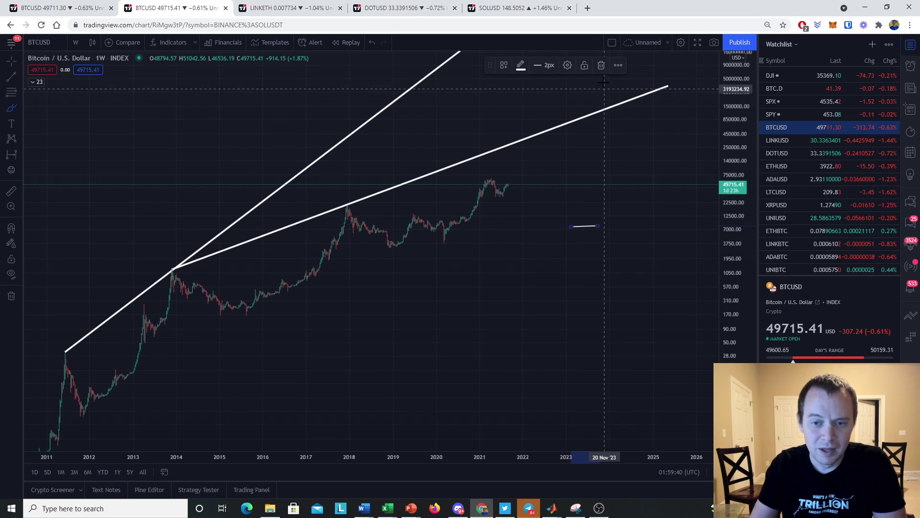
left_click(601, 65)
Copy the price action from mid-September 2020 to mid-May 2021 as a Bars Pattern
left_click(20, 152)
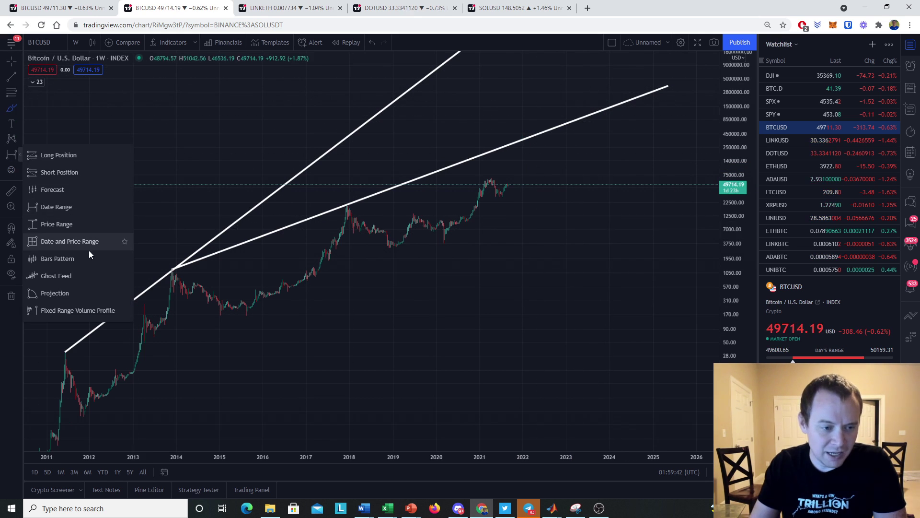
left_click(57, 257)
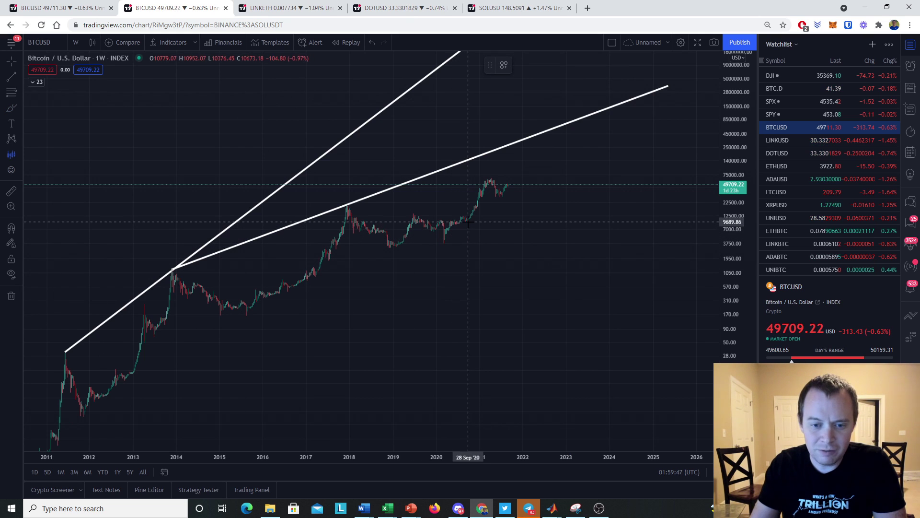
left_click(467, 198)
left_click(496, 187)
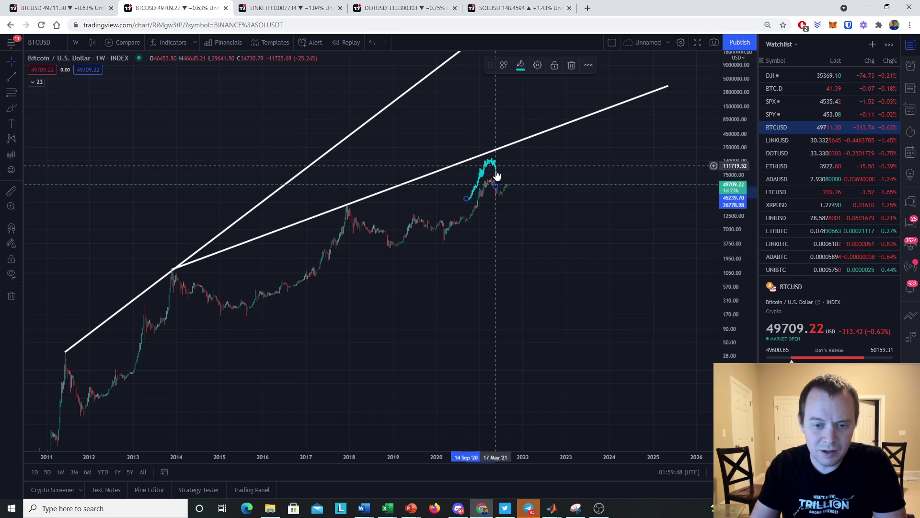
left_click(17, 54)
Move the copied bars pattern so it continues from the latest 2021 price up toward the lower trend line
left_click_drag(480, 176, 514, 172)
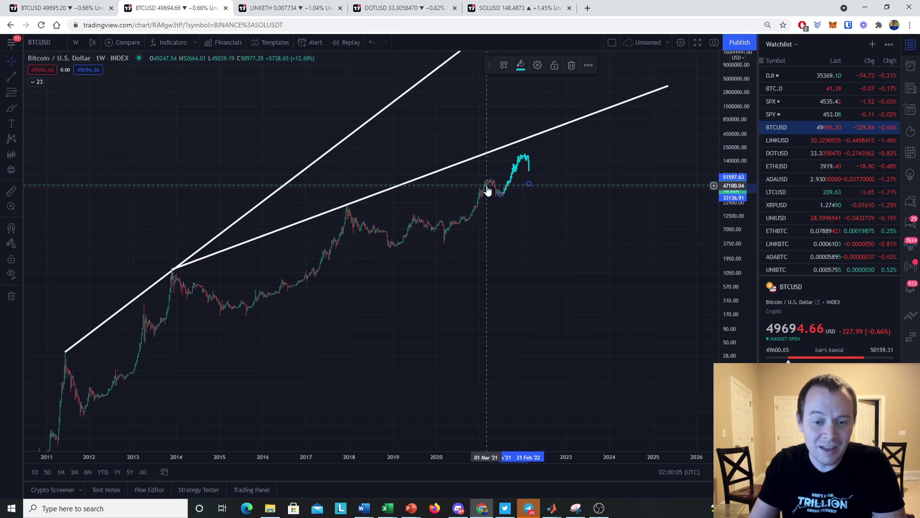
left_click_drag(509, 187, 517, 176)
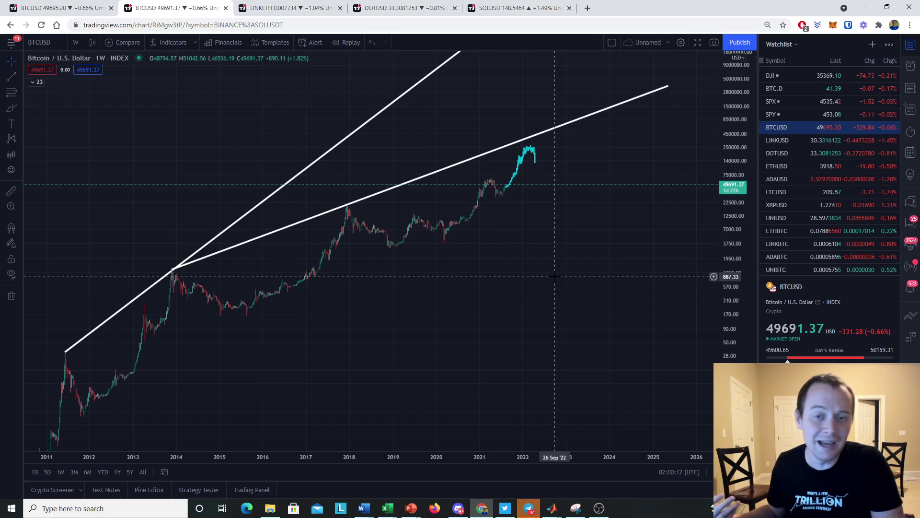
left_click(506, 198)
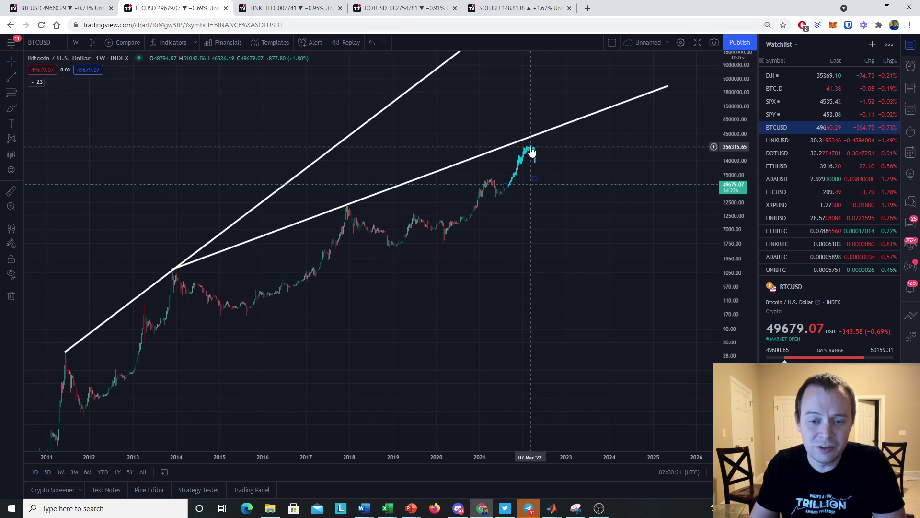
Delete the copied bars pattern that continues from the latest 2021 price
left_click(534, 139)
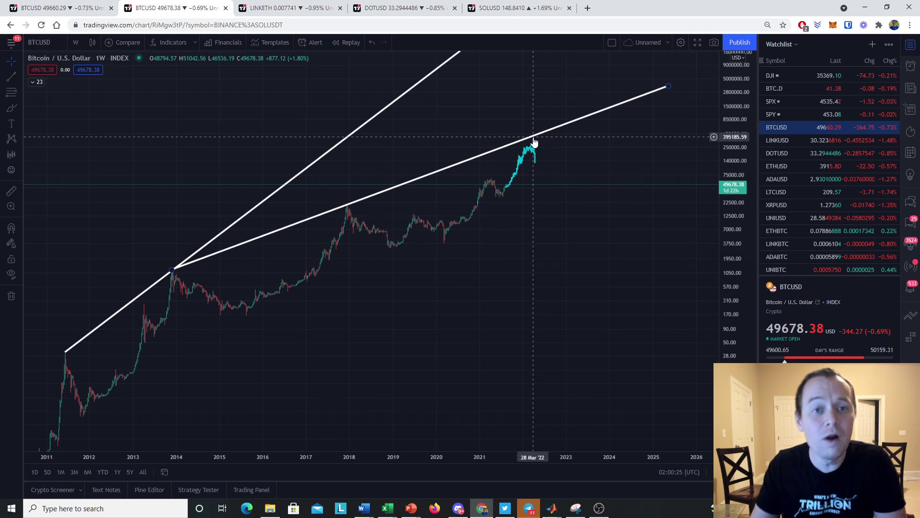
left_click(536, 165)
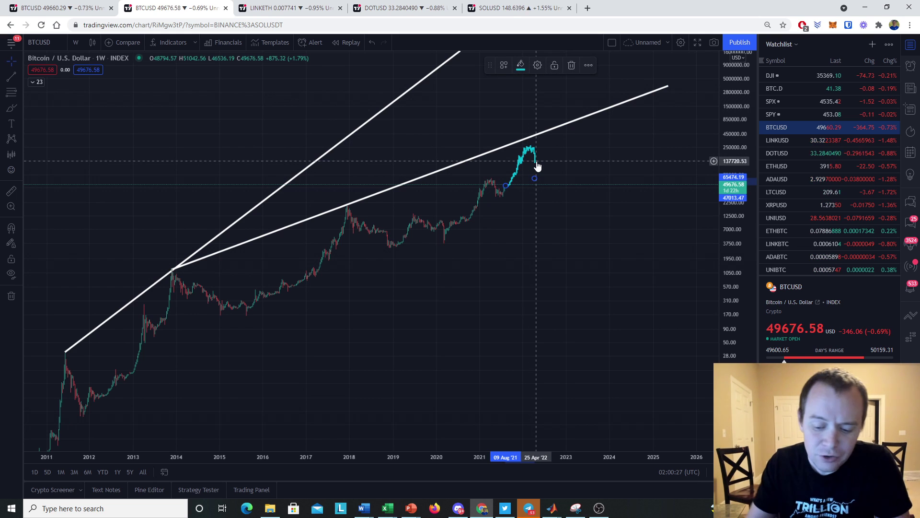
key("Delete")
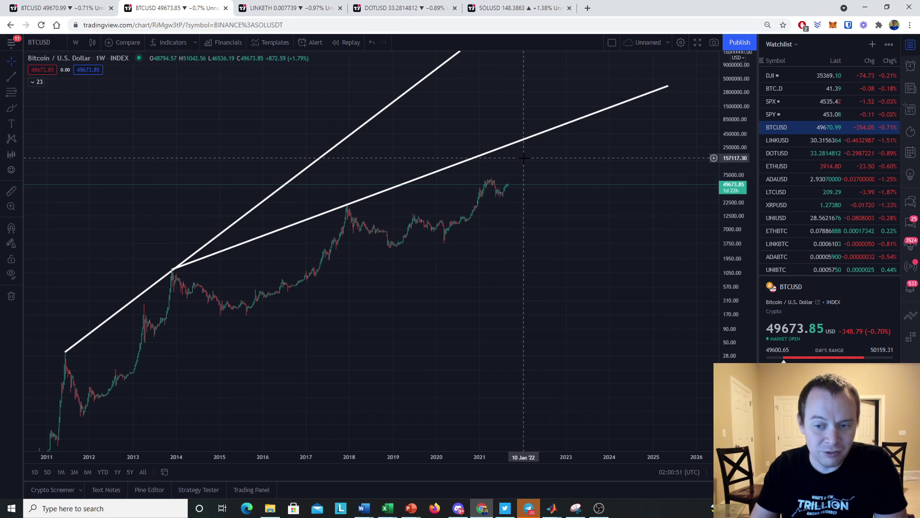
Brush circles around the late-2017, mid-2011 and late-2013 cycle peaks
left_click(11, 107)
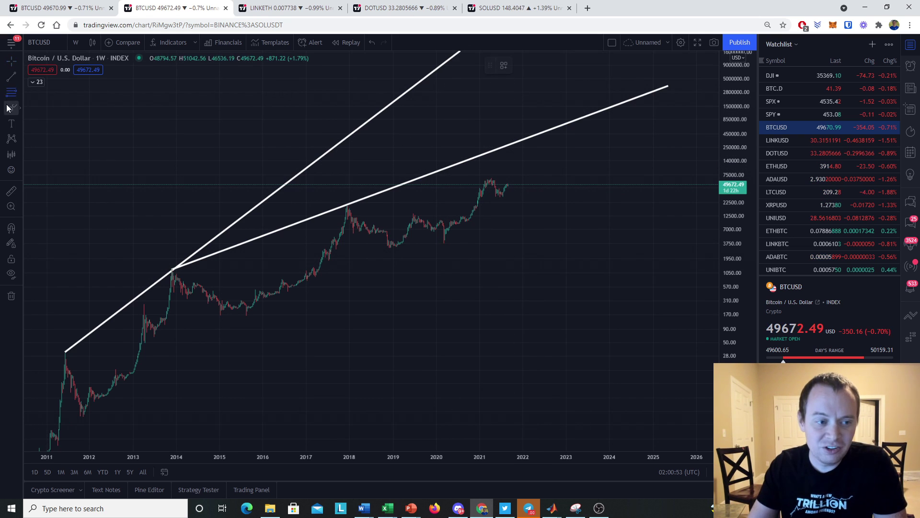
left_click(350, 206)
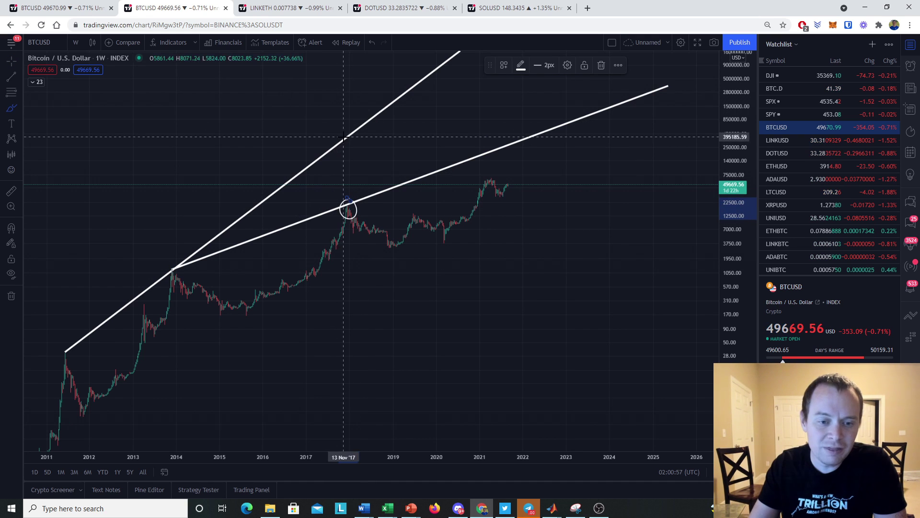
left_click_drag(78, 343, 67, 336)
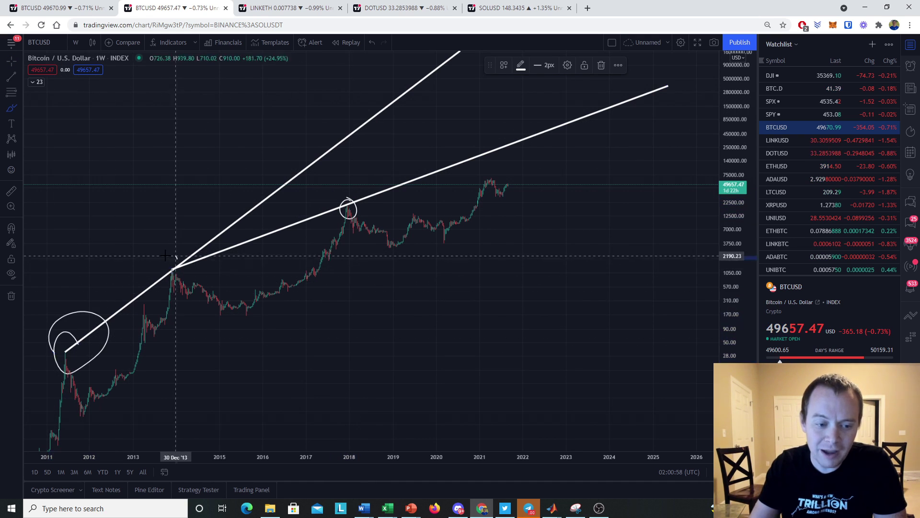
left_click_drag(176, 259, 157, 261)
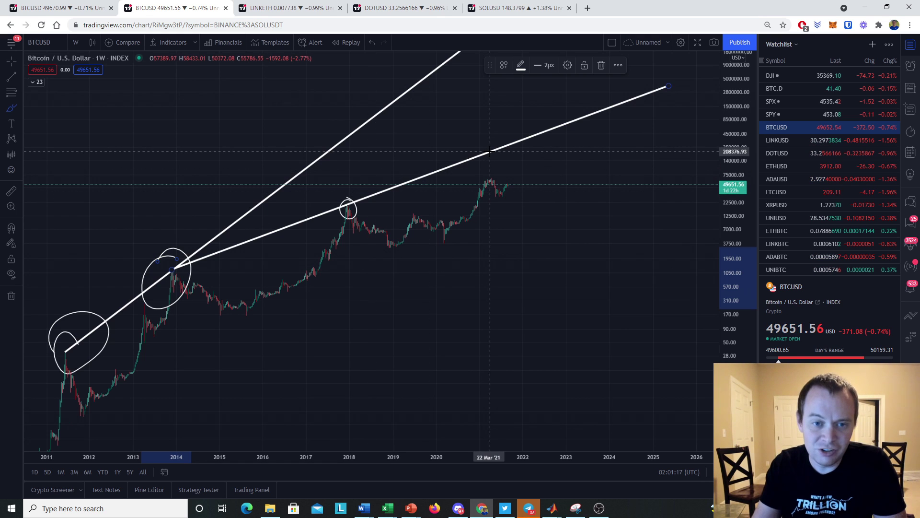
Remove the trend lines and brushed circles from the chart
left_click(10, 61)
left_click_drag(111, 144, 147, 162)
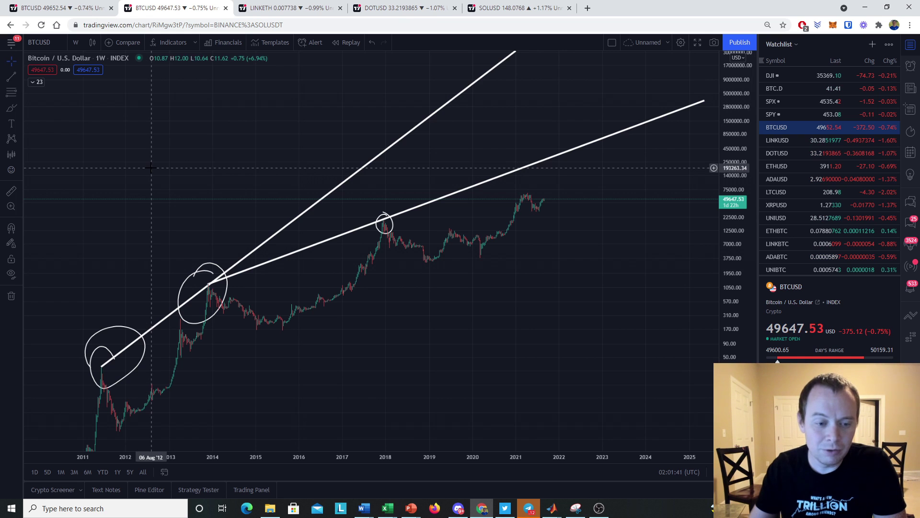
left_click_drag(417, 253, 375, 264)
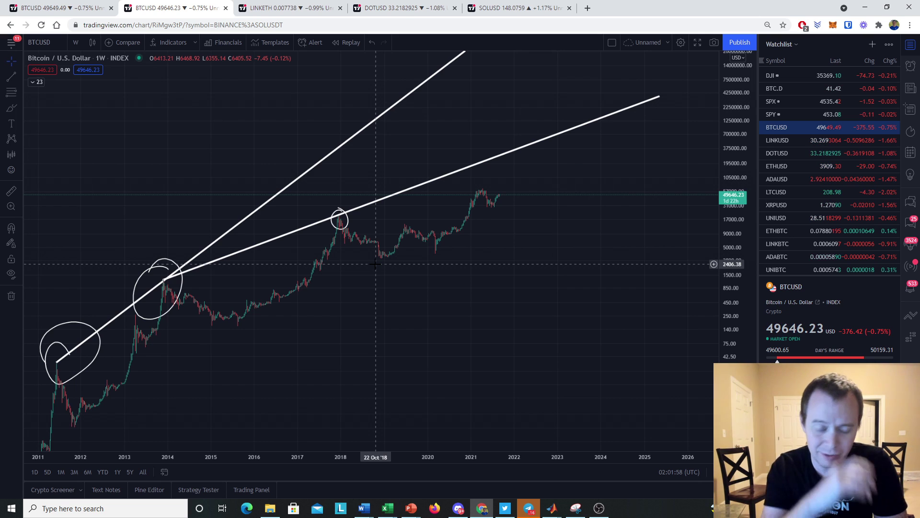
right_click(368, 253)
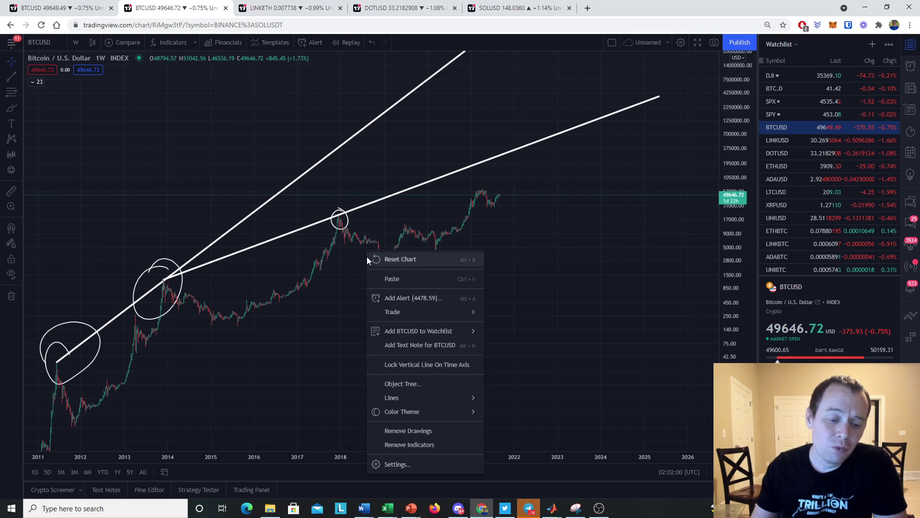
left_click(398, 431)
Draw a trend line from the December 2017 peak at about 20,190 back past the late-2013 peak to about 59, before 2011
scroll(293, 335, "left", 5)
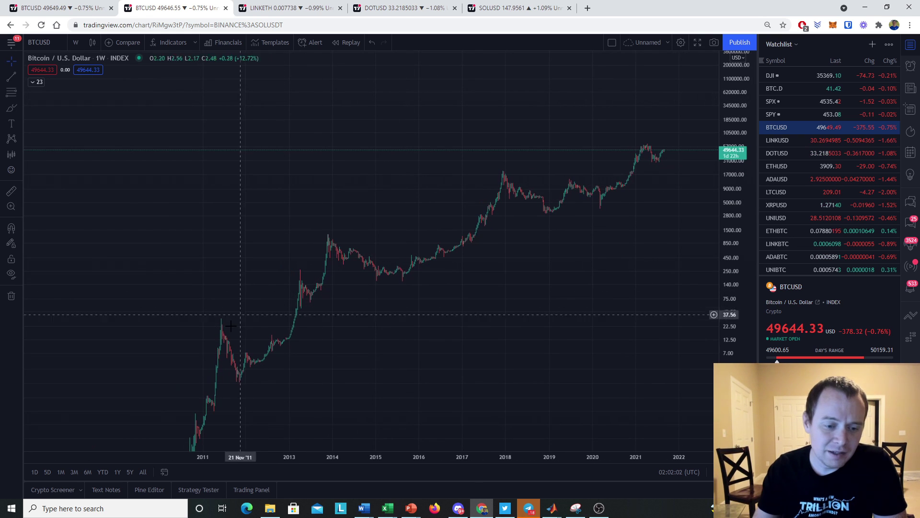
key("alt+t")
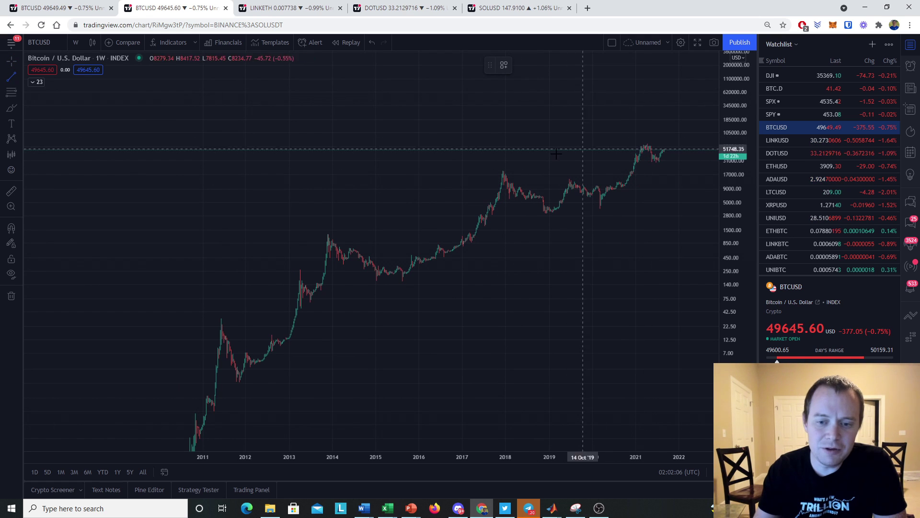
left_click(506, 170)
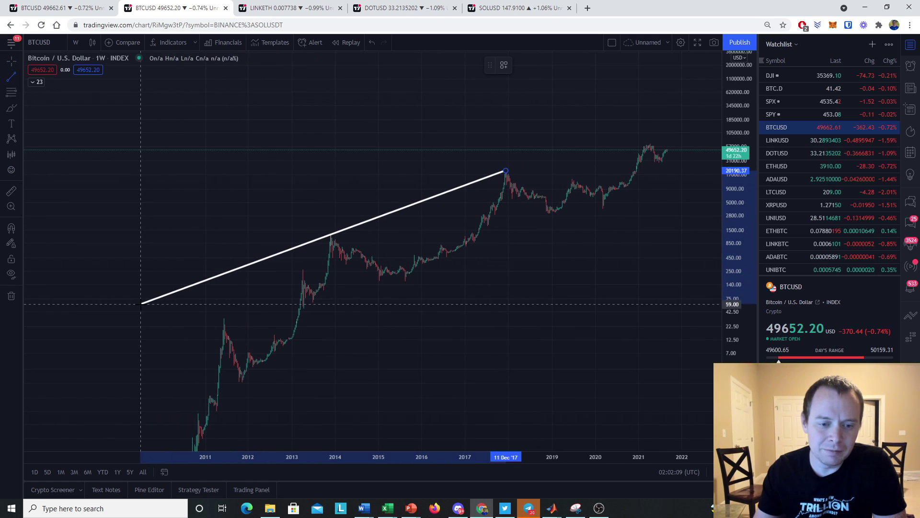
left_click(140, 303)
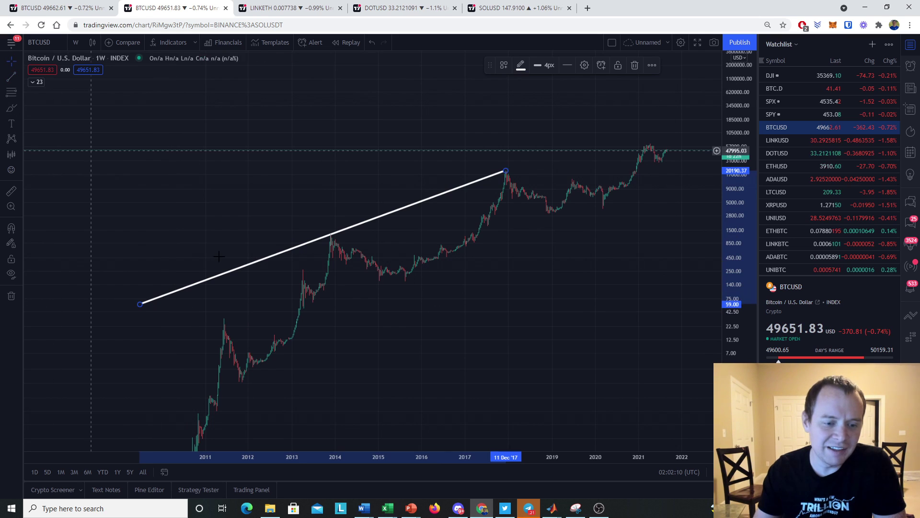
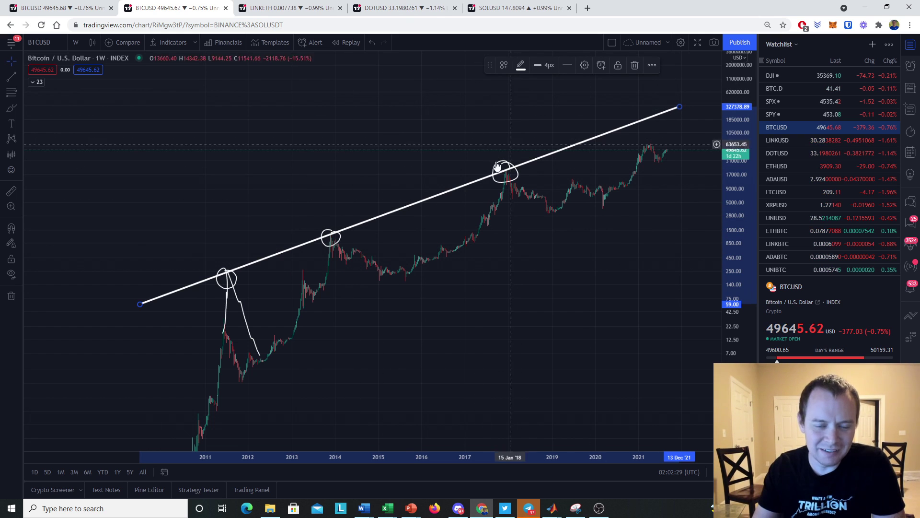
Clear the trend line, peak circles and brushed 2011 path from the chart
right_click(453, 253)
left_click(418, 369)
right_click(418, 368)
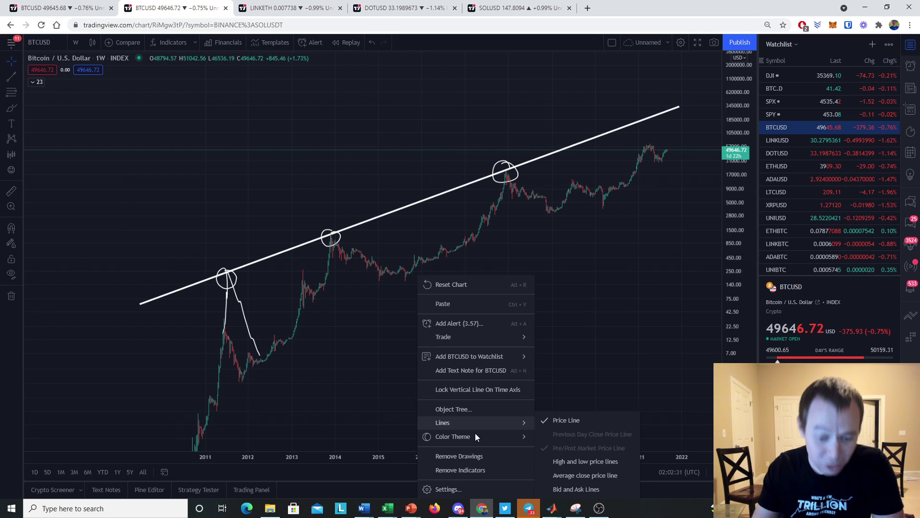
left_click(474, 450)
Draw a trend line from the 2011 peak at about 34 past the late-2013 peak, ending on 17 September 2018 at about 1.13 million
left_click(11, 77)
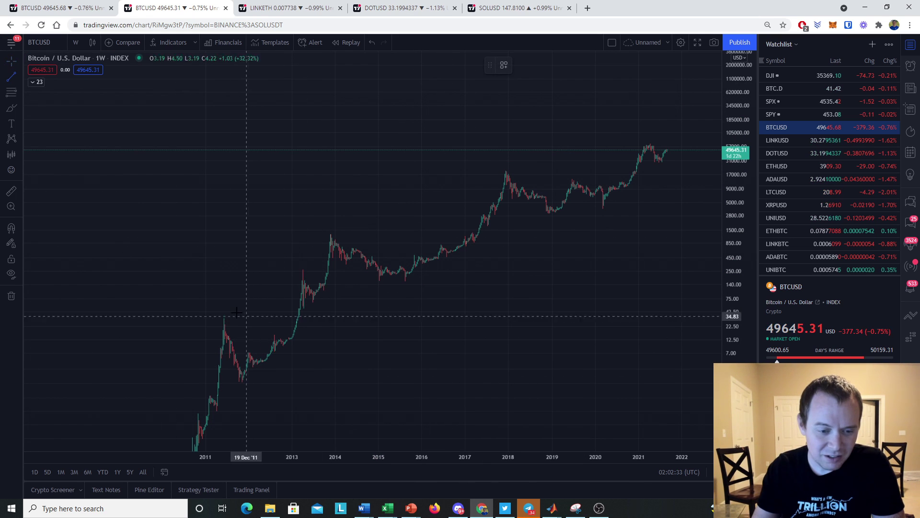
left_click(222, 316)
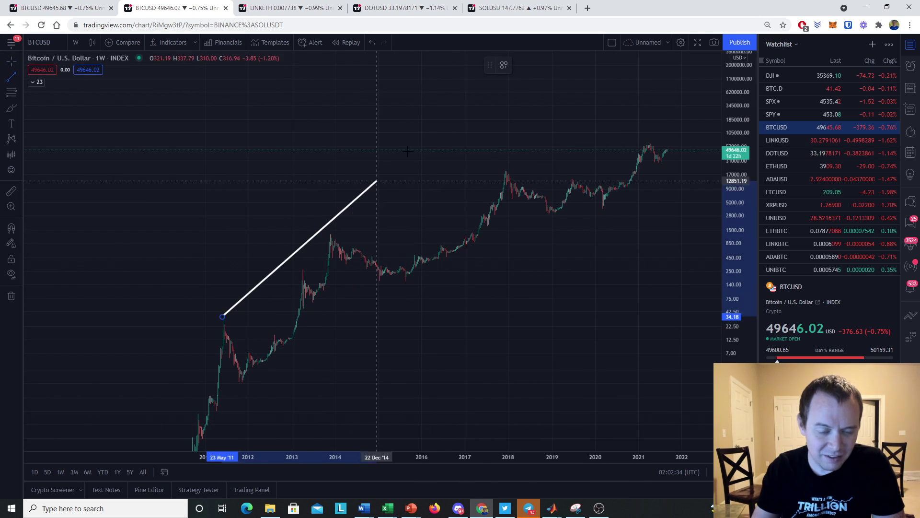
left_click(539, 78)
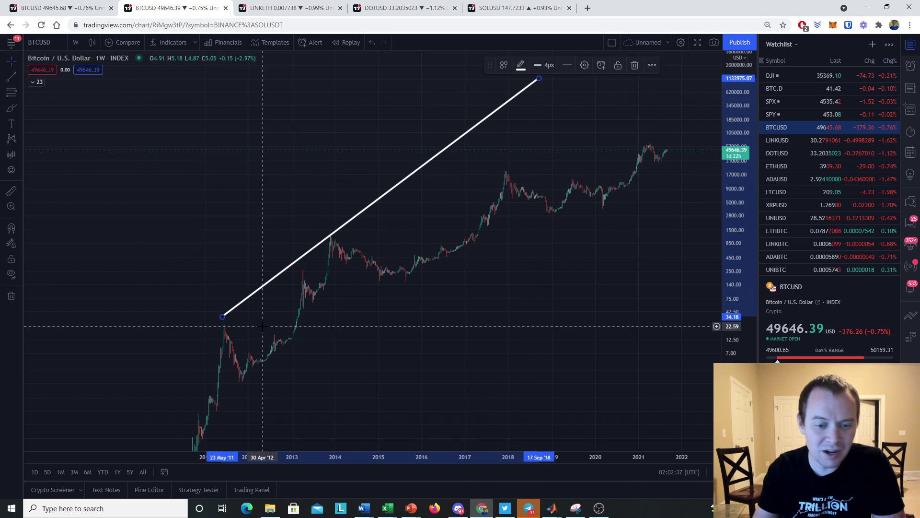
Draw a second trend line from the 2 December 2013 peak past the late-2017 peak, ending at about 587,000 in October 2022
left_click(11, 77)
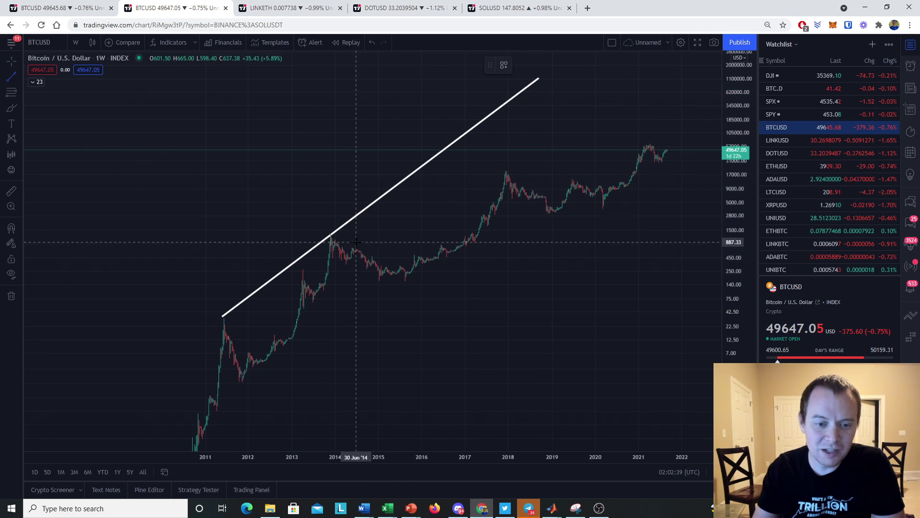
left_click(332, 234)
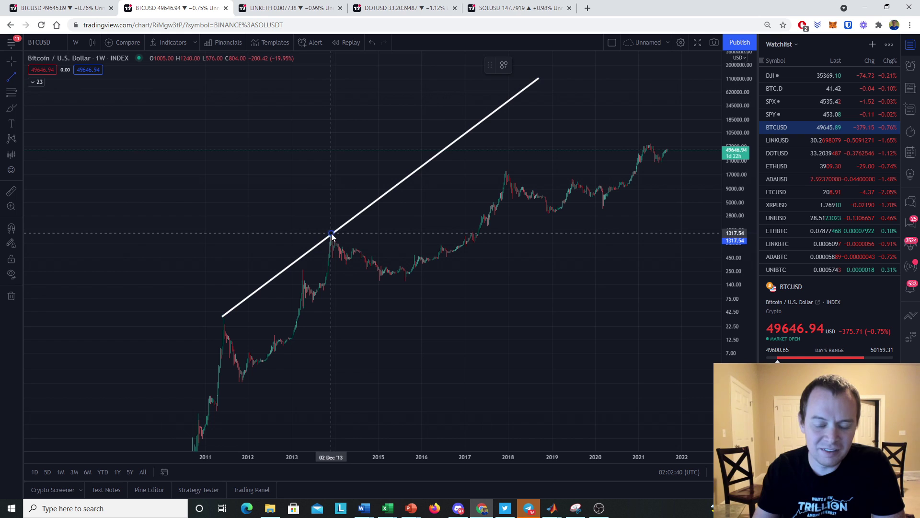
left_click(717, 94)
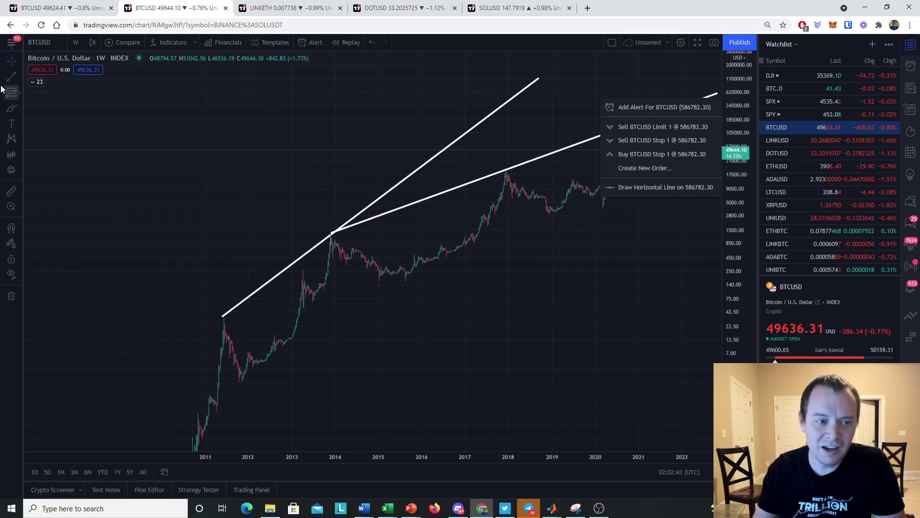
key("Escape")
Extend the lower trend line's far end to 22 December 2025 at about 5.02 million
left_click_drag(675, 100, 539, 158)
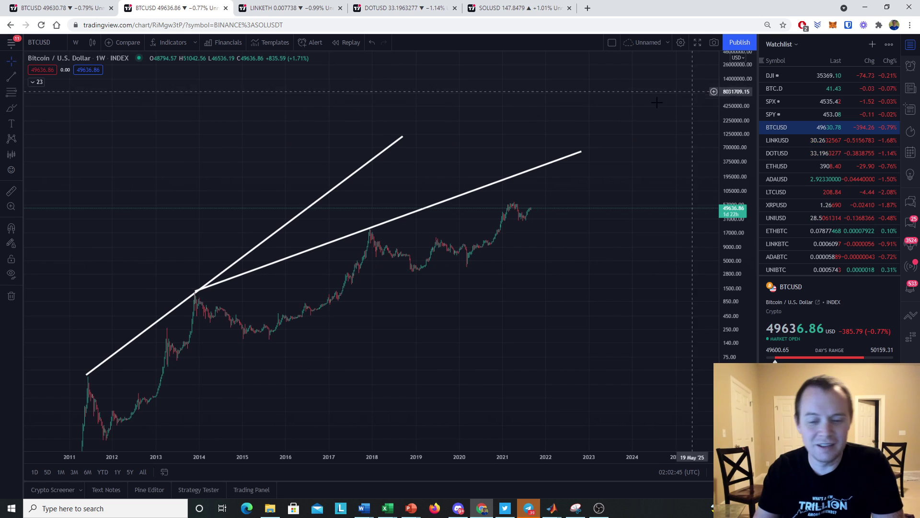
left_click_drag(525, 134, 460, 141)
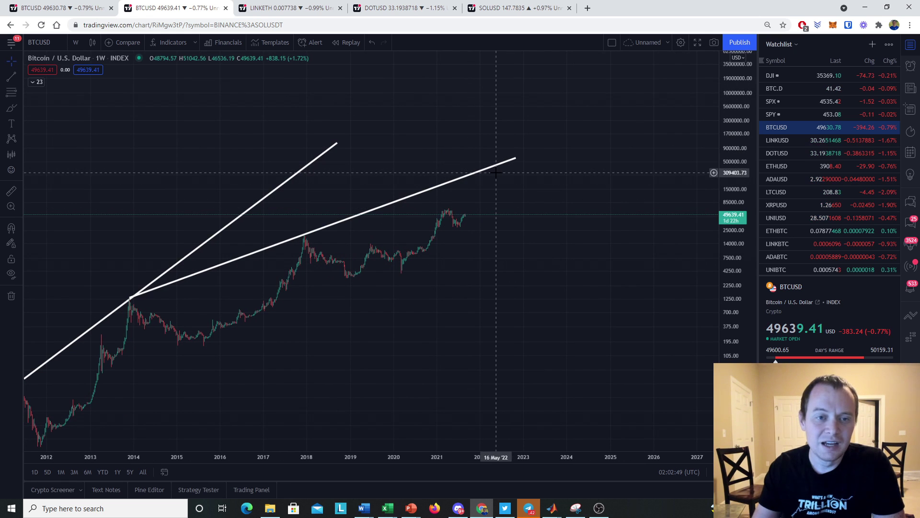
left_click_drag(555, 195, 544, 164)
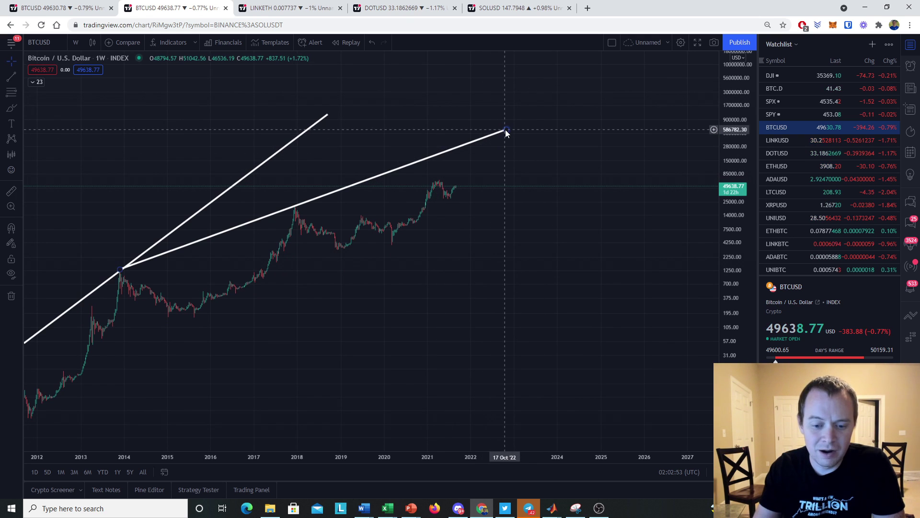
left_click_drag(505, 130, 644, 81)
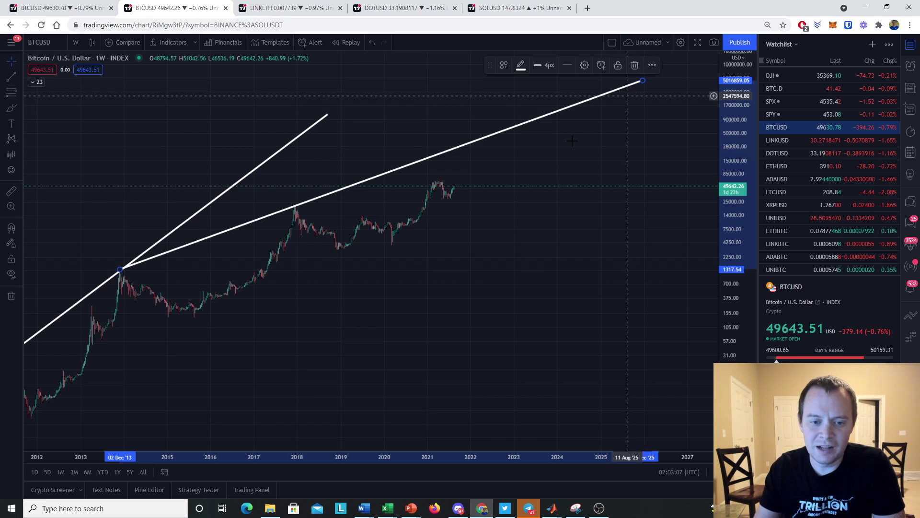
scroll(717, 173, "down", 2)
scroll(722, 171, "down", 2)
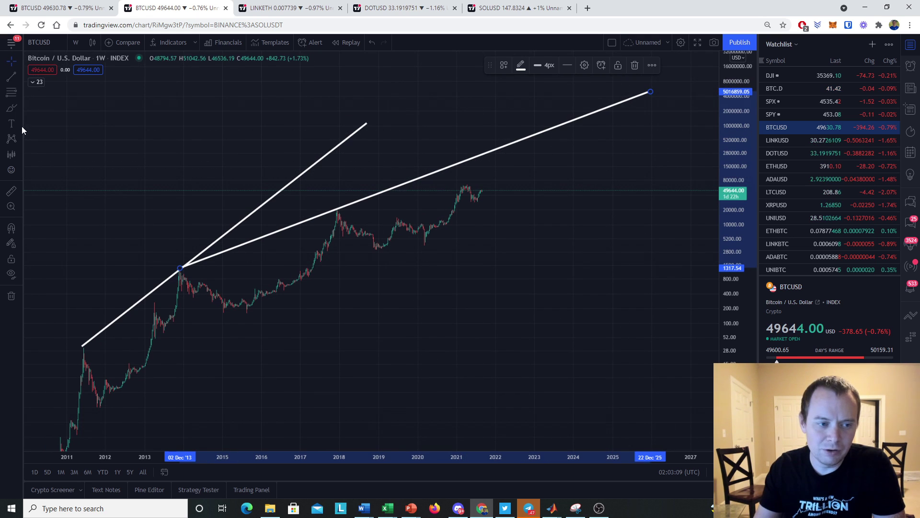
left_click(11, 110)
left_click_drag(478, 196, 490, 175)
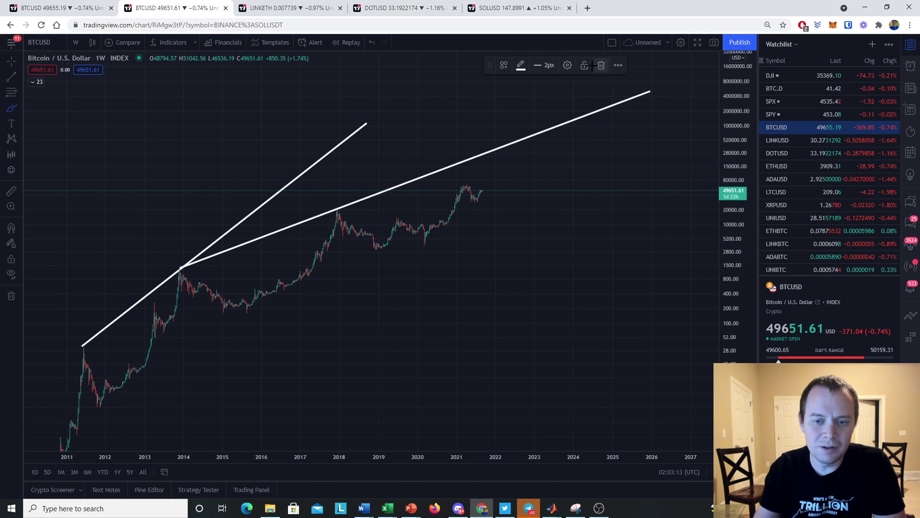
left_click(601, 65)
Brush a projected path from the mid-2021 low to the lower trend line near late 2021, sideways through 2023, and up to the line's end
left_click(20, 108)
left_click(42, 107)
mouse_move(473, 197)
left_mouse_down()
mouse_move(492, 151)
mouse_move(501, 179)
mouse_move(598, 163)
mouse_move(647, 91)
left_mouse_up()
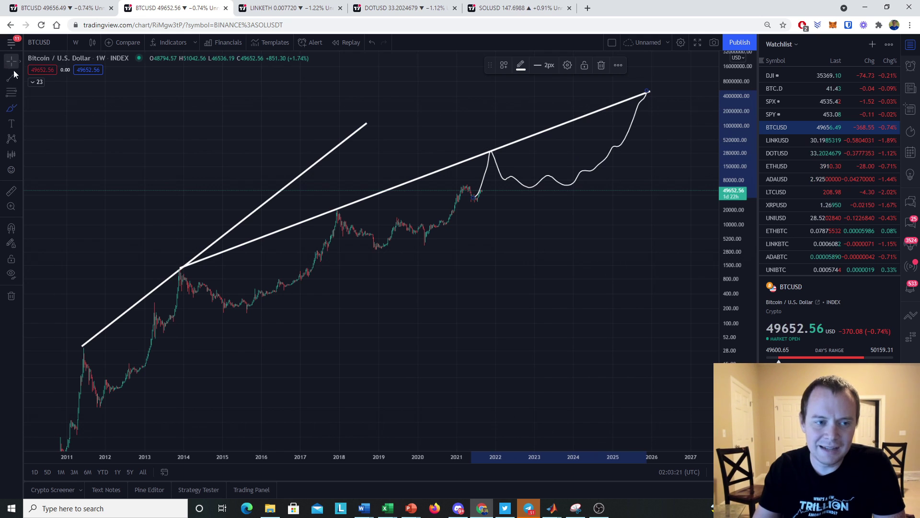
Brush a flattening curve from the late-2010 price through the past cycles to about 2026, finished with an arrowhead
mouse_move(173, 215)
left_mouse_down()
mouse_move(223, 162)
mouse_move(200, 180)
left_mouse_up()
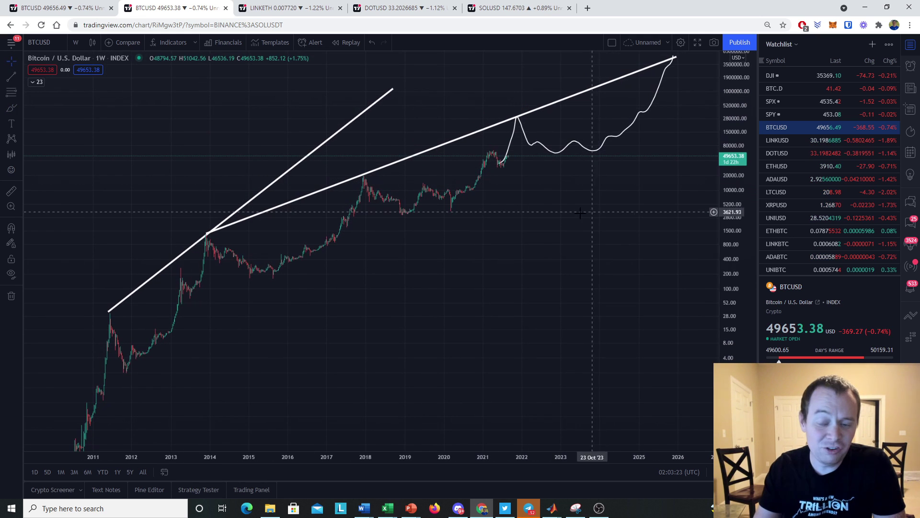
left_click_drag(182, 350, 158, 364)
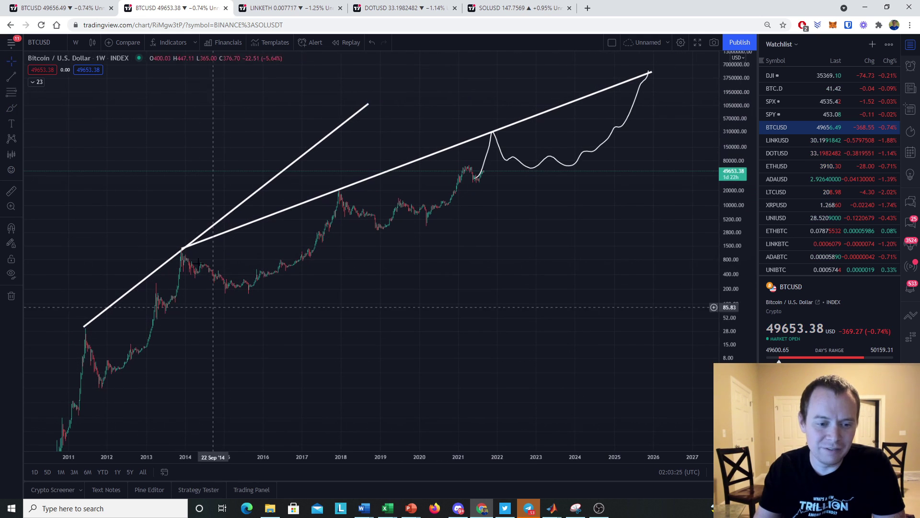
left_click(10, 107)
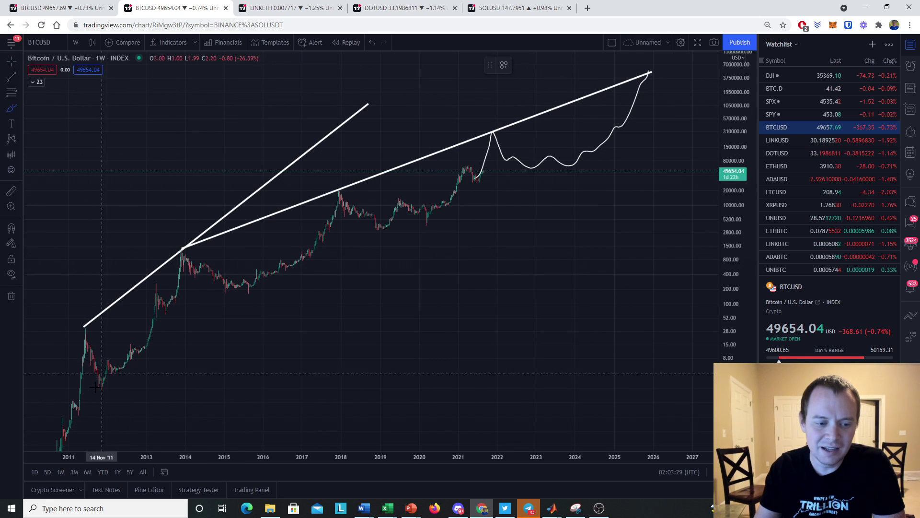
mouse_move(61, 441)
left_mouse_down()
mouse_move(136, 338)
mouse_move(436, 174)
mouse_move(644, 102)
mouse_move(615, 156)
mouse_move(603, 103)
left_mouse_up()
Remove all trend lines and brush strokes from the Bitcoin chart
right_click(440, 290)
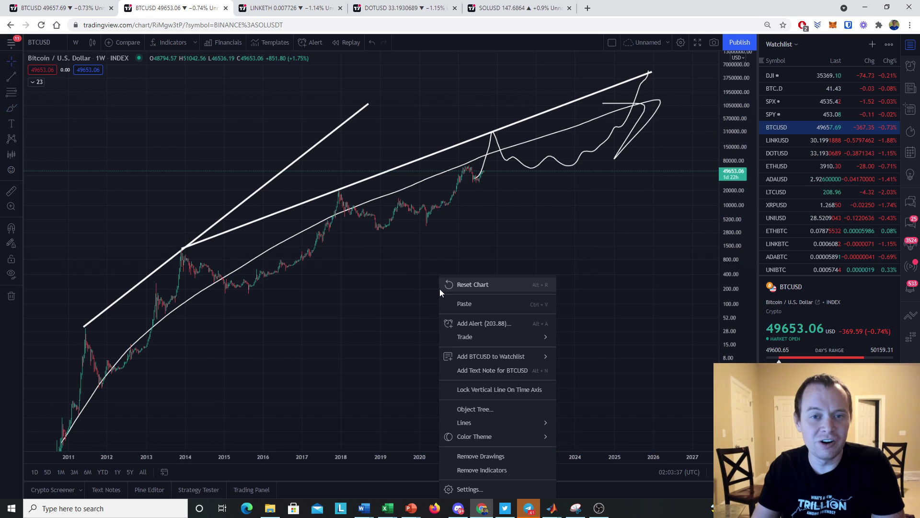
left_click(484, 456)
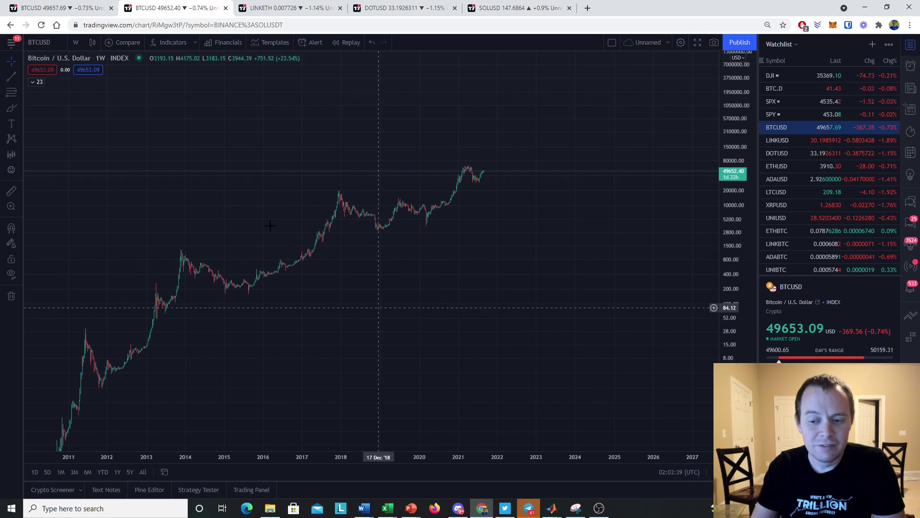
left_click(18, 61)
left_click_drag(186, 217, 358, 167)
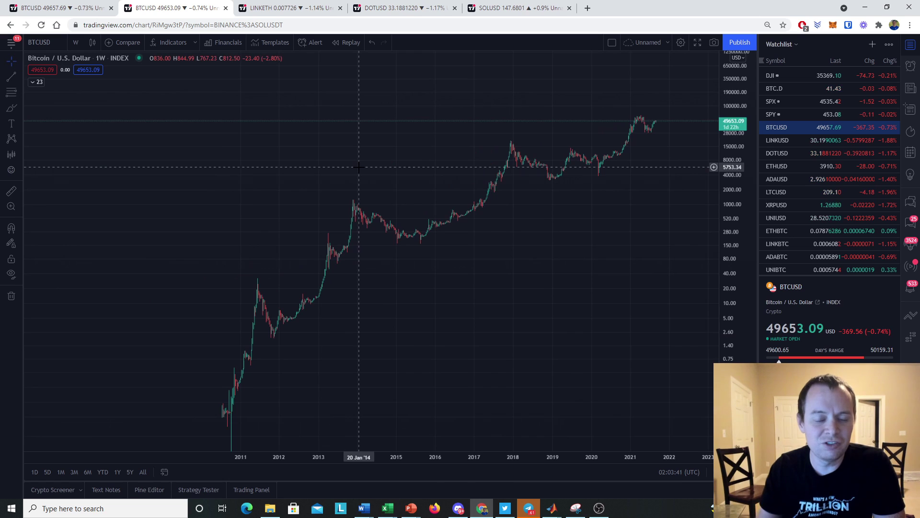